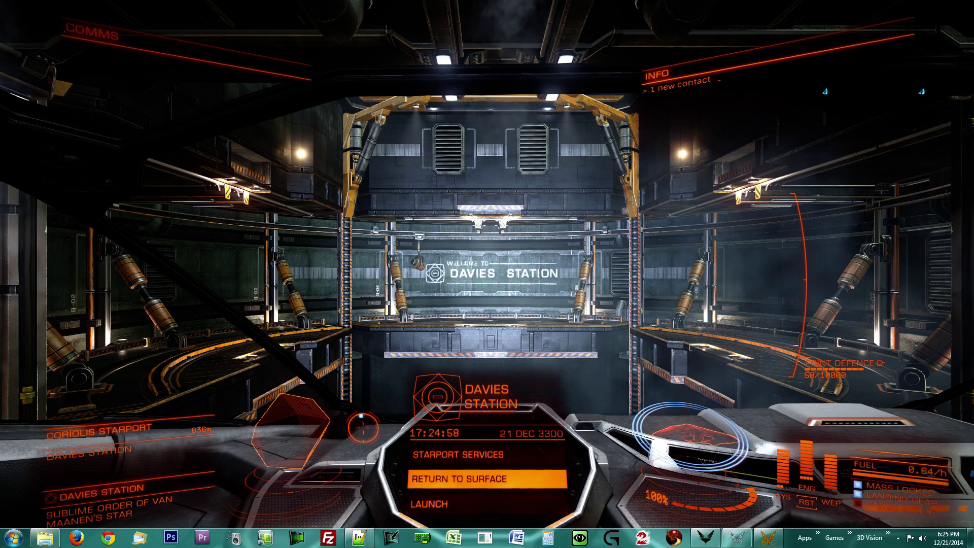
Step: Bring up the EliteOCR and Best Profit Calc windows, and open AppConfig.xml from the EDLaunch\Products\FORC-FDEV-D-1002 folder
click(737, 539)
click(768, 539)
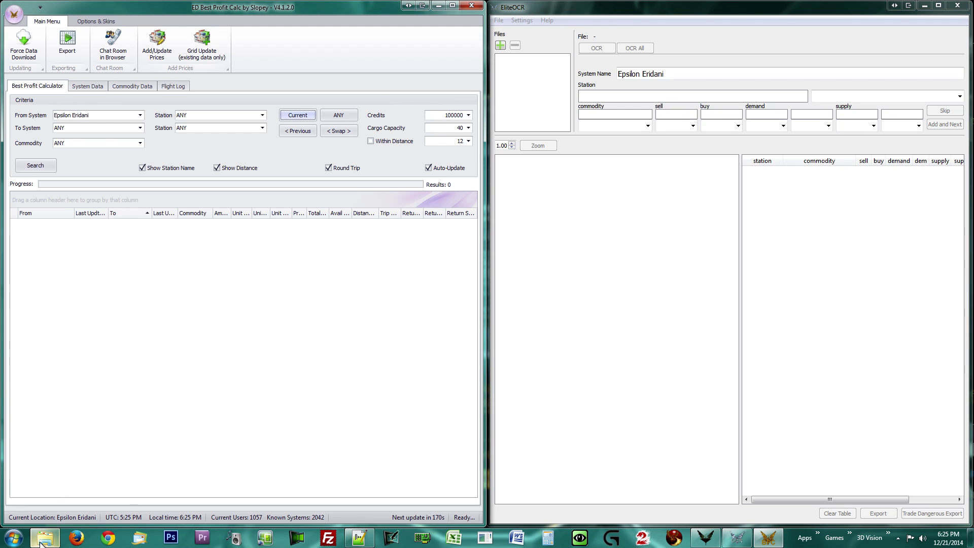
click(42, 540)
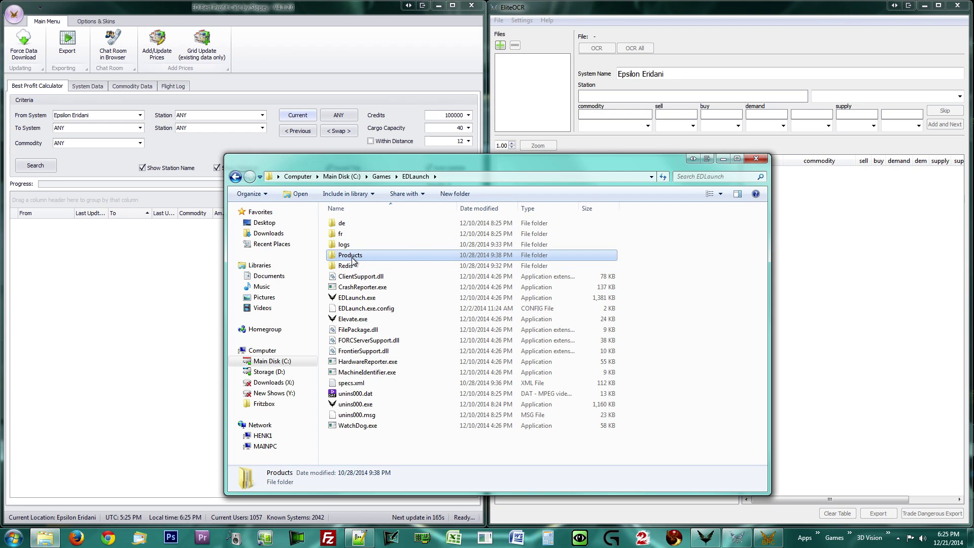
double_click(352, 256)
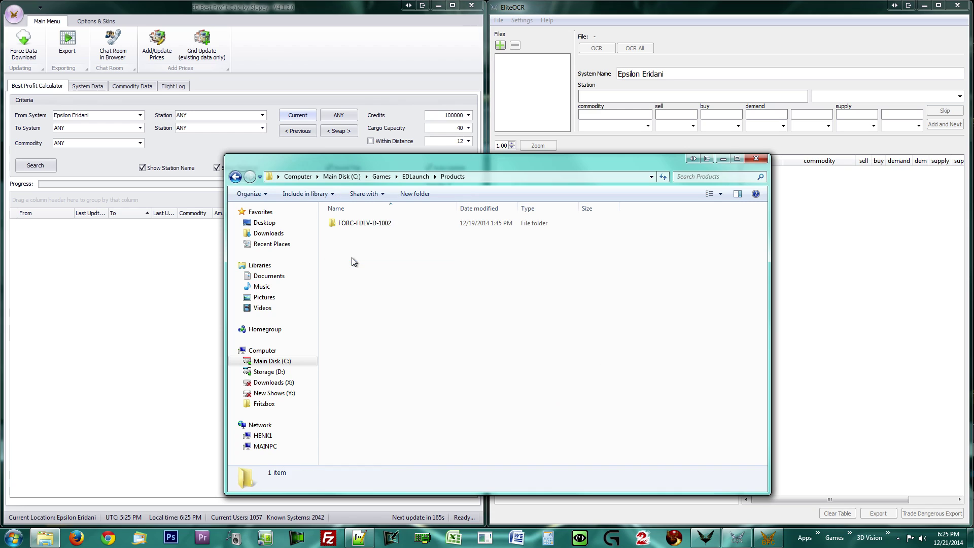
double_click(361, 224)
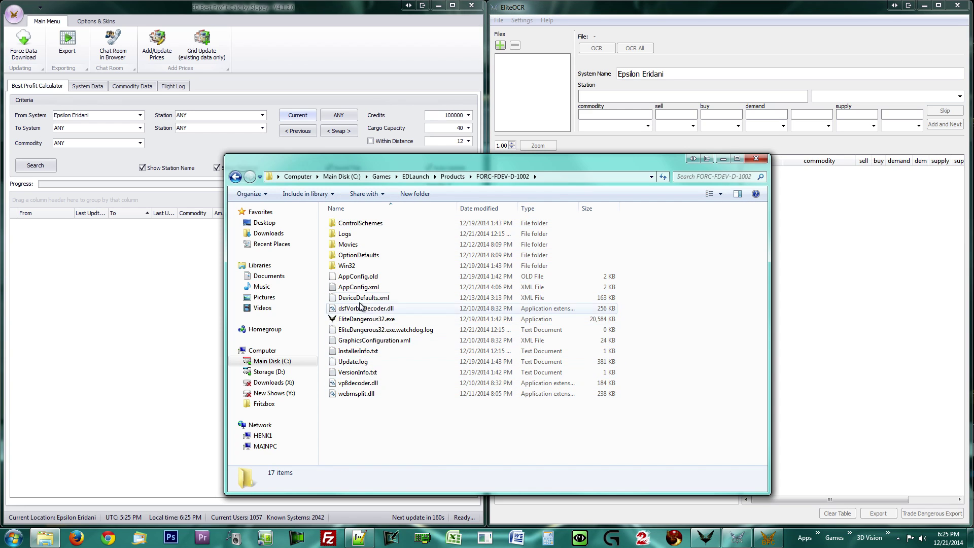
double_click(357, 287)
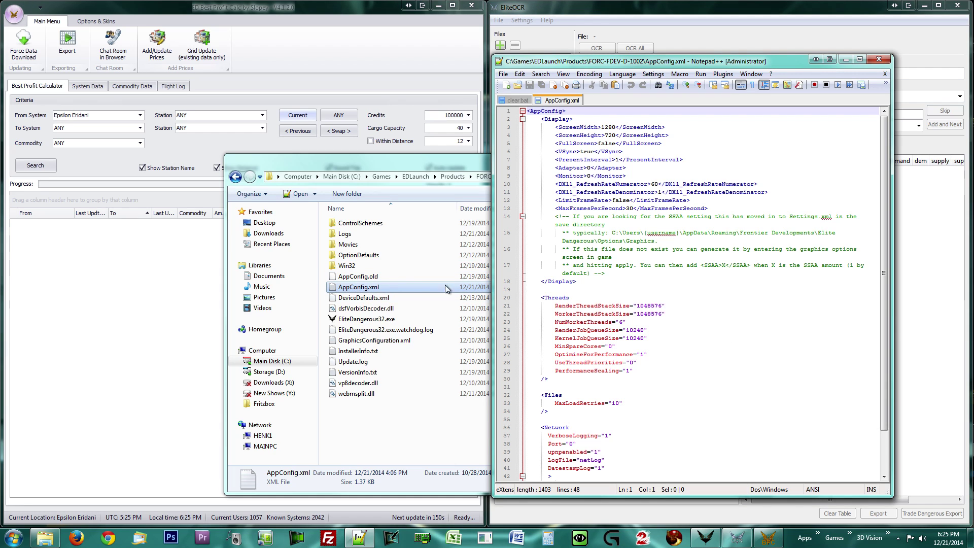
Step: Examine the Network section of AppConfig.xml, including its VerboseLogging line
scroll(608, 426, down, 2)
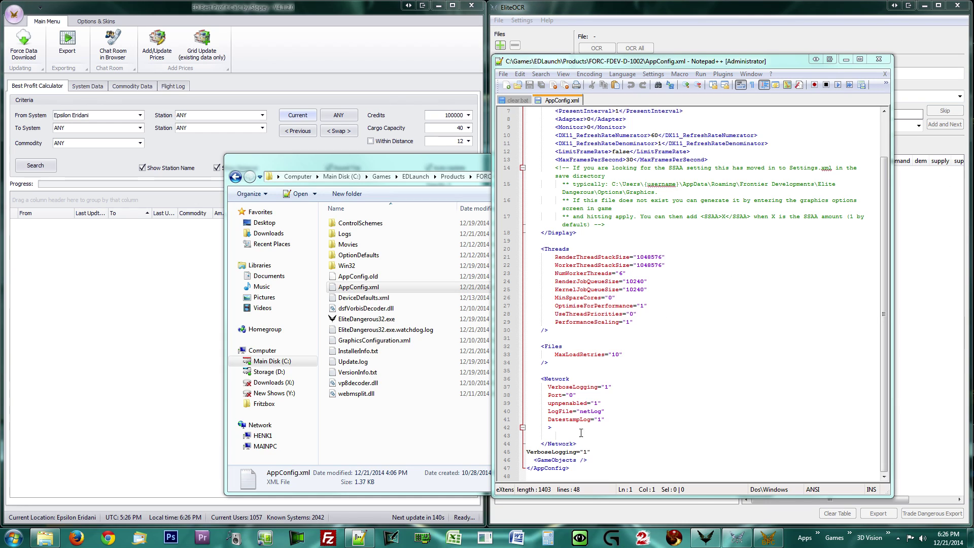
drag(567, 430, 513, 376)
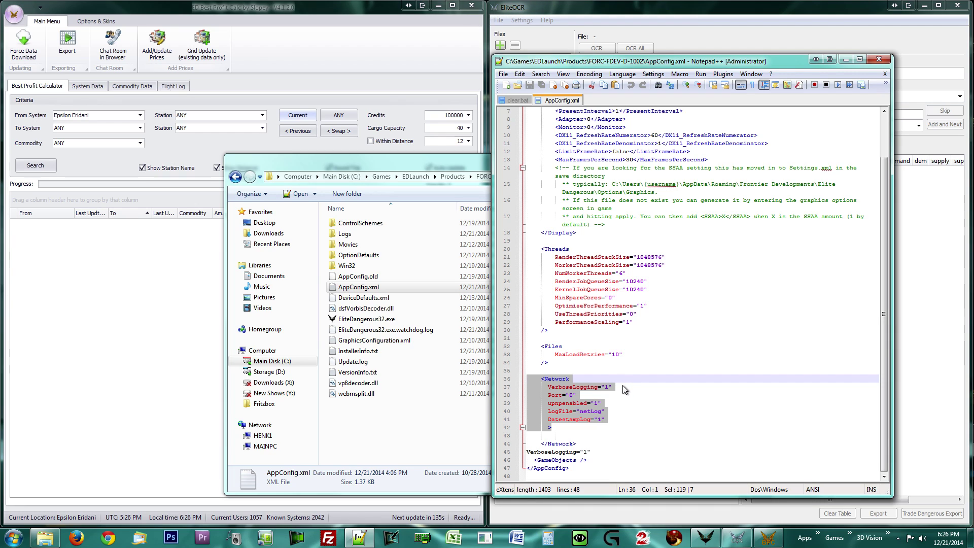
drag(624, 390, 502, 390)
click(727, 414)
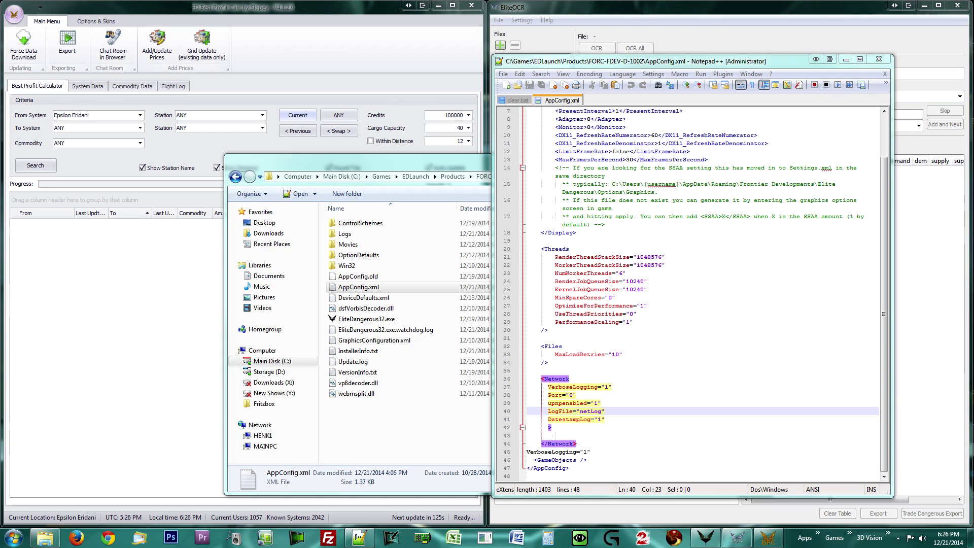
Step: Switch back to Best Profit Calc and check the path to the ED logs folder in its options
click(287, 7)
click(595, 16)
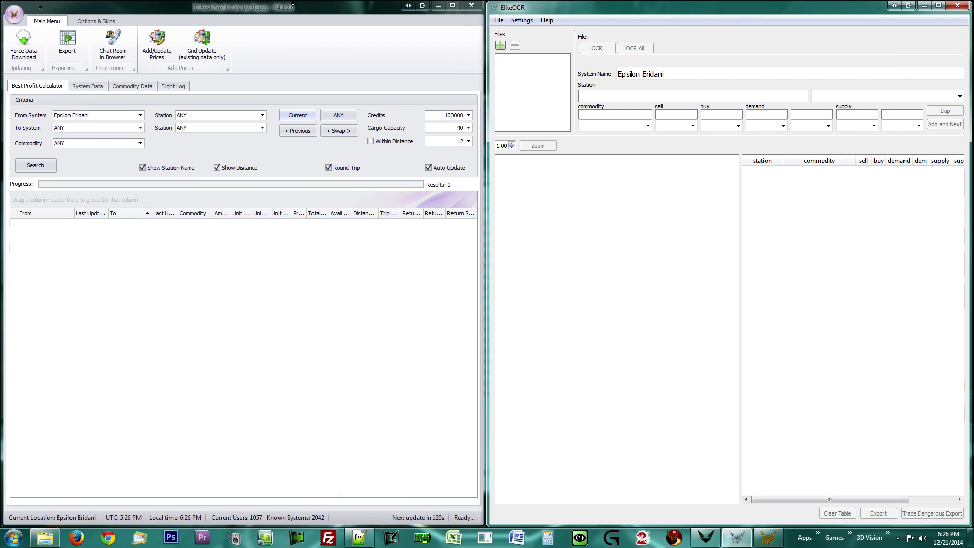
click(300, 13)
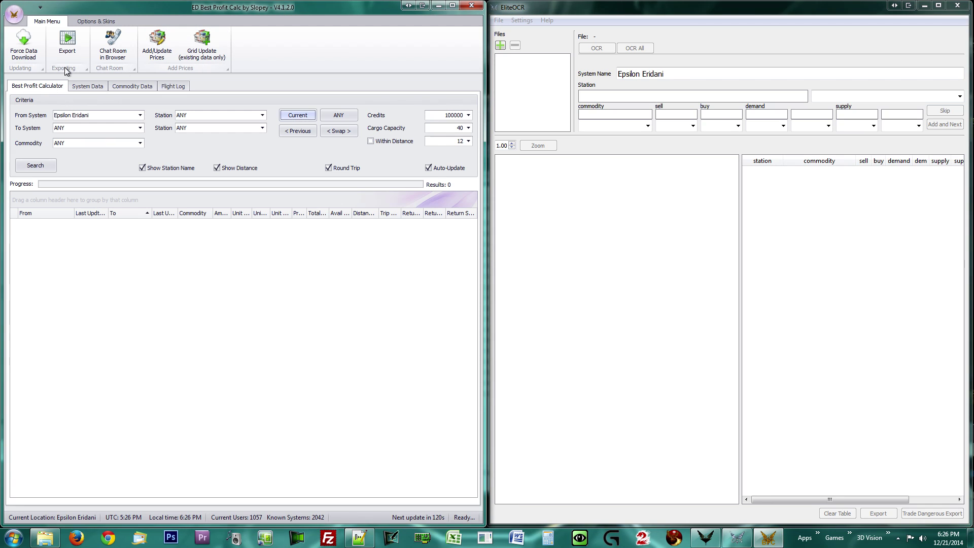
click(96, 22)
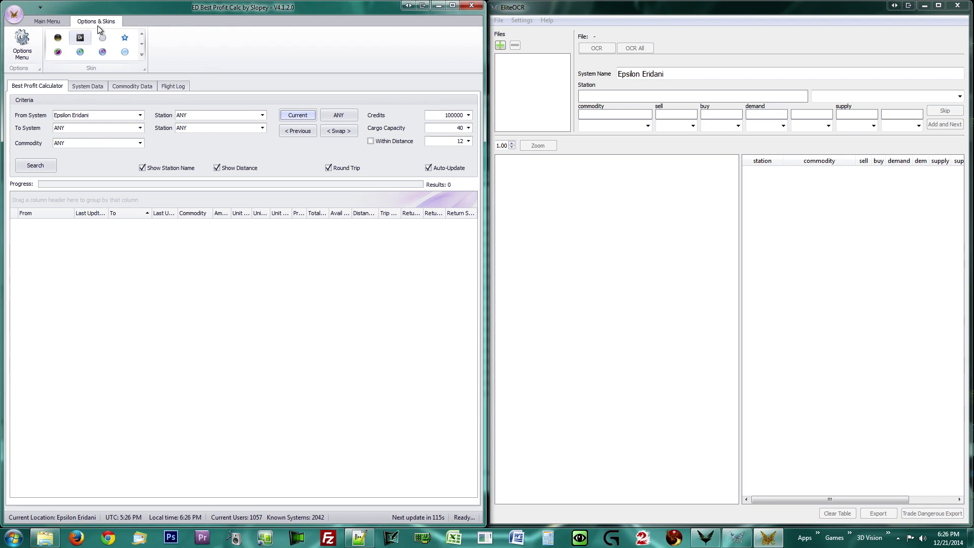
click(22, 46)
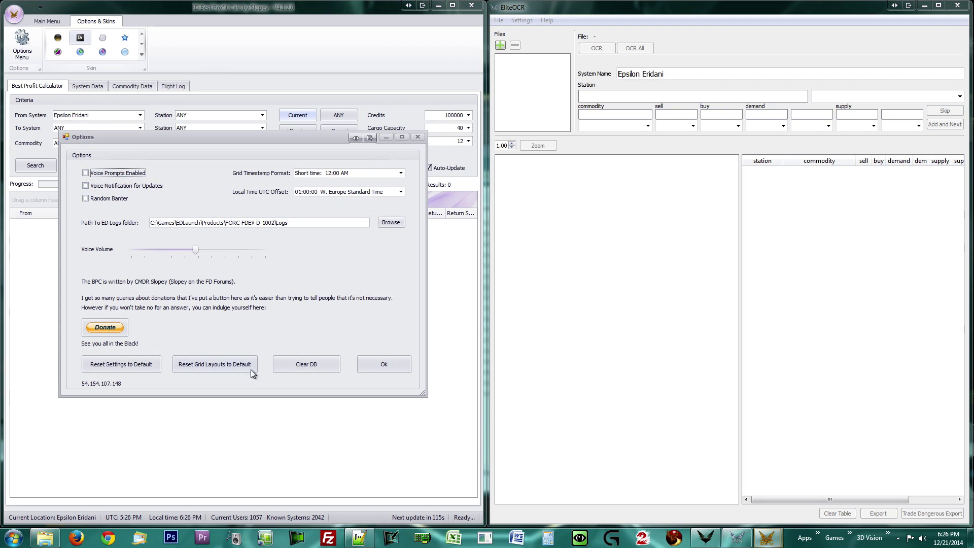
click(304, 220)
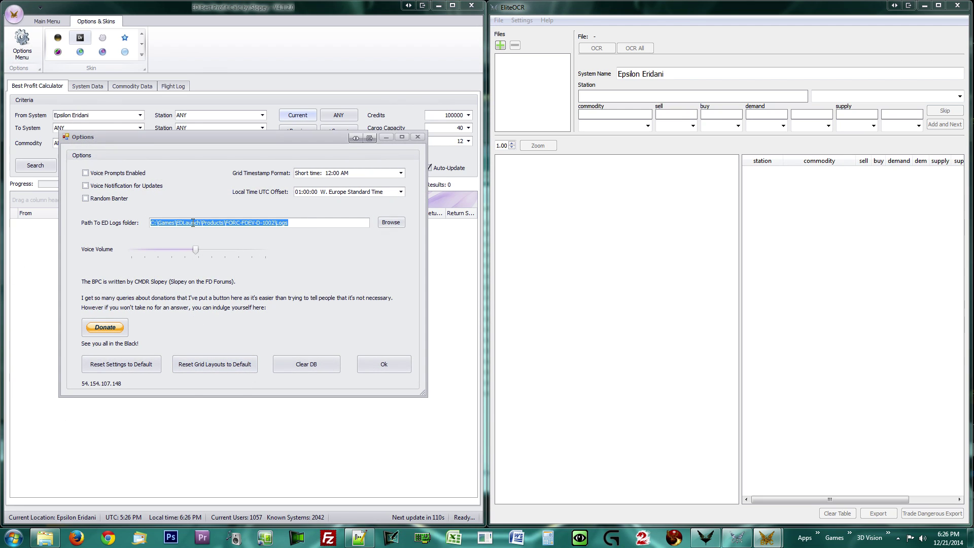
Step: Check the full path of the game's Logs folder in File Explorer, and accept the Best Profit Calc options
click(45, 537)
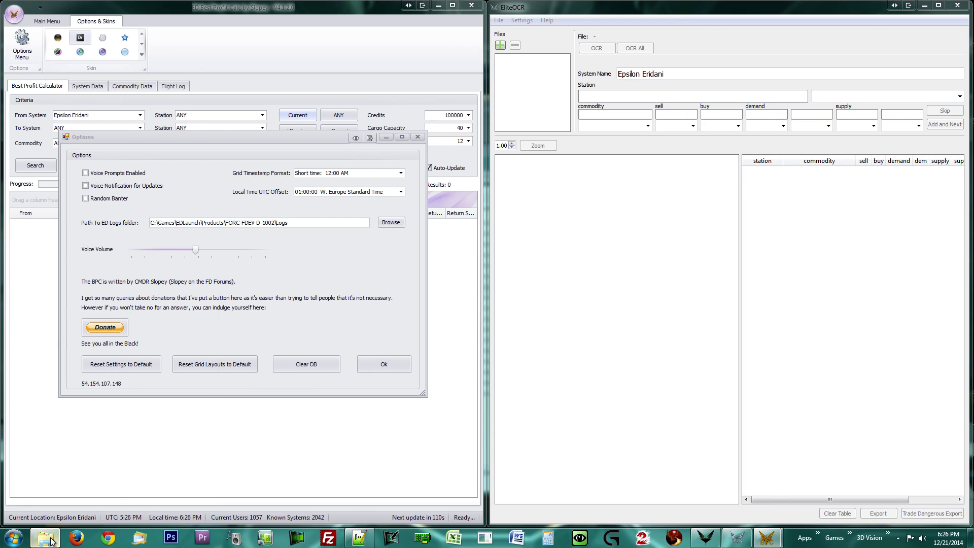
double_click(345, 234)
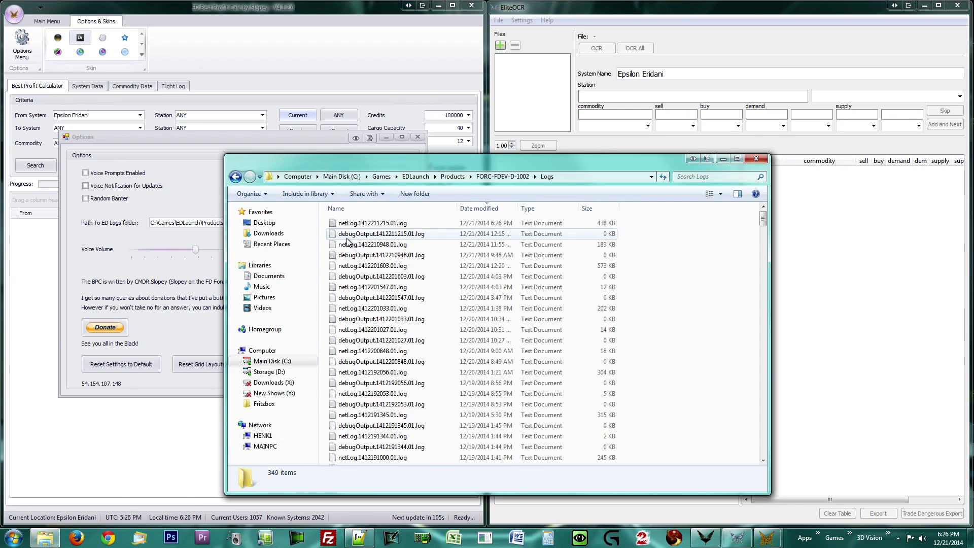
click(608, 178)
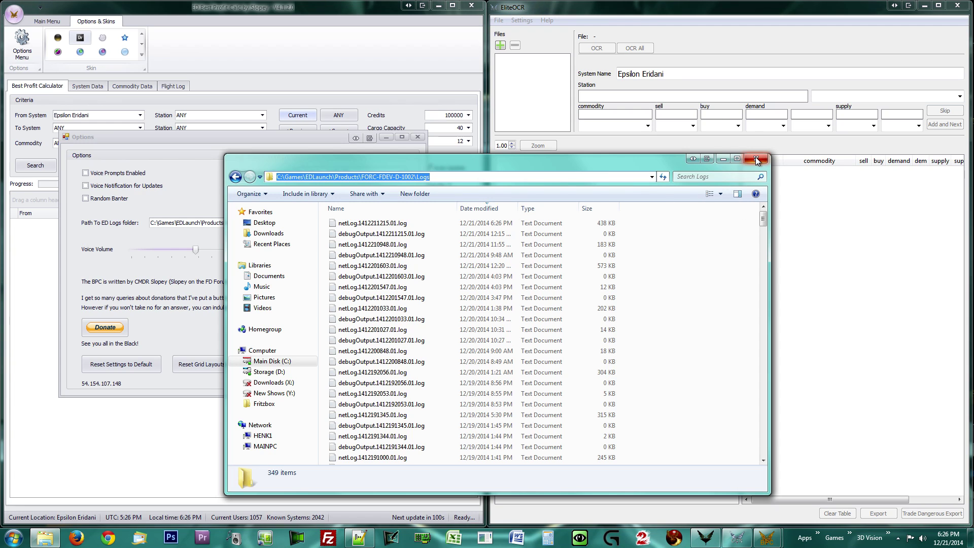
click(723, 160)
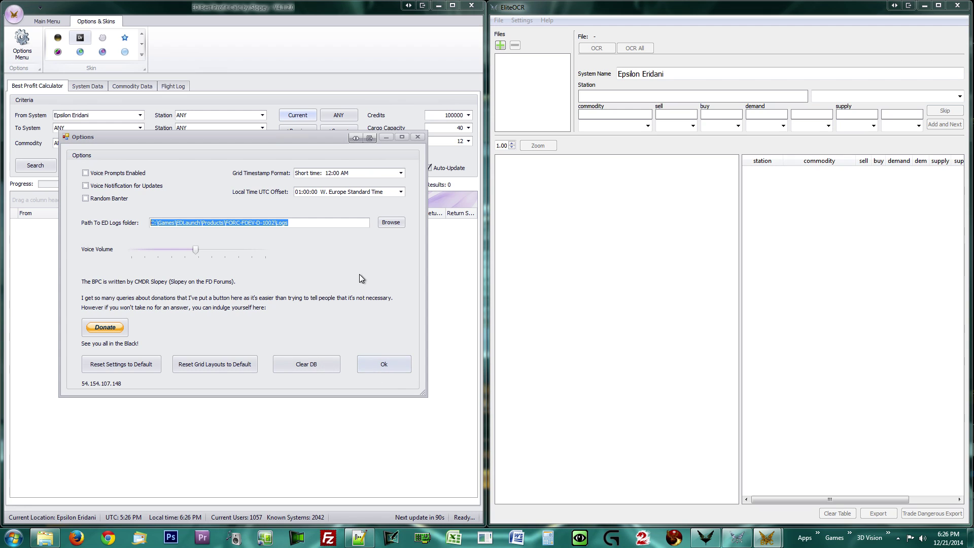
click(394, 366)
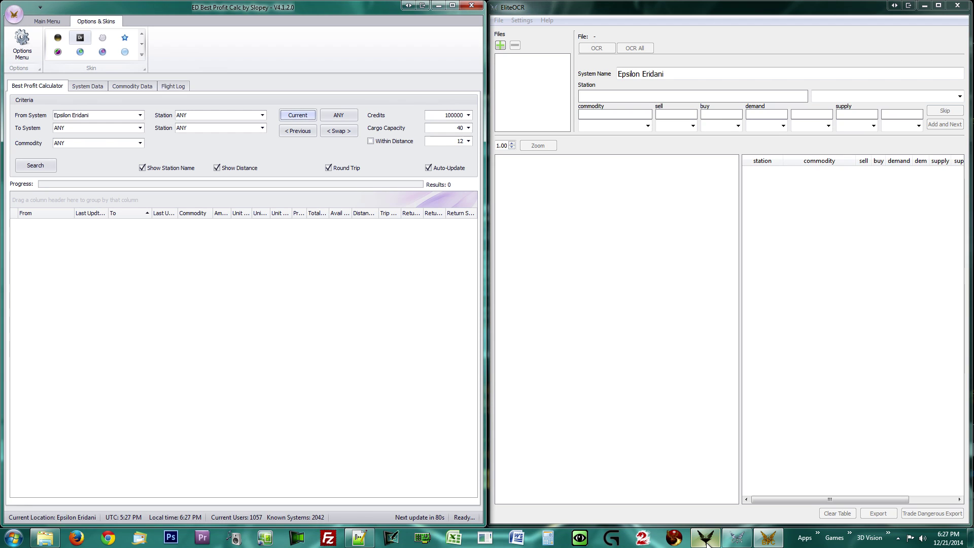
mouse_move(706, 540)
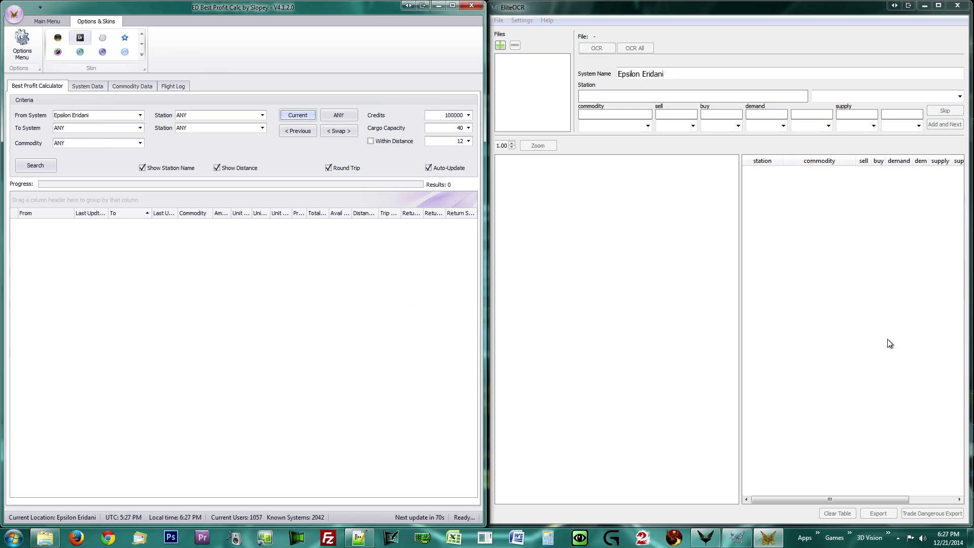
click(690, 102)
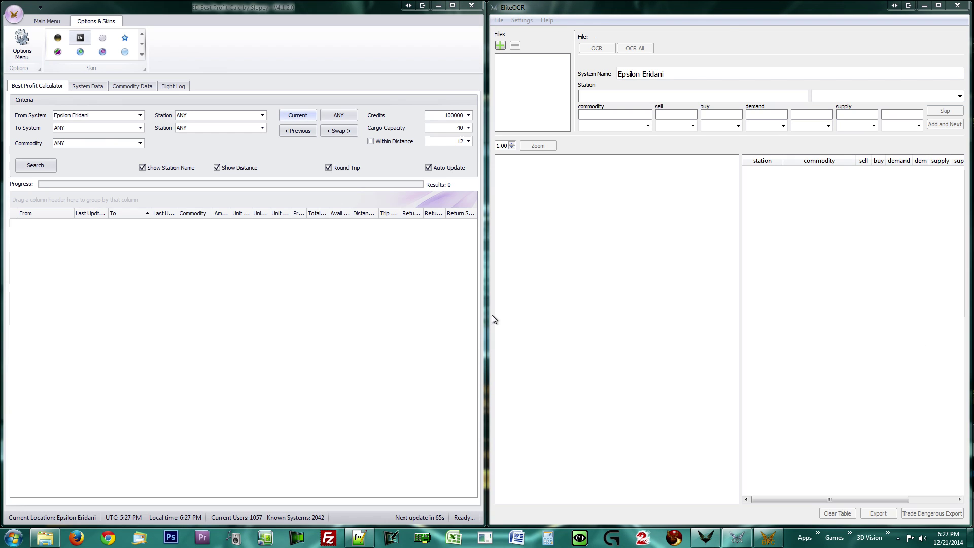
click(230, 273)
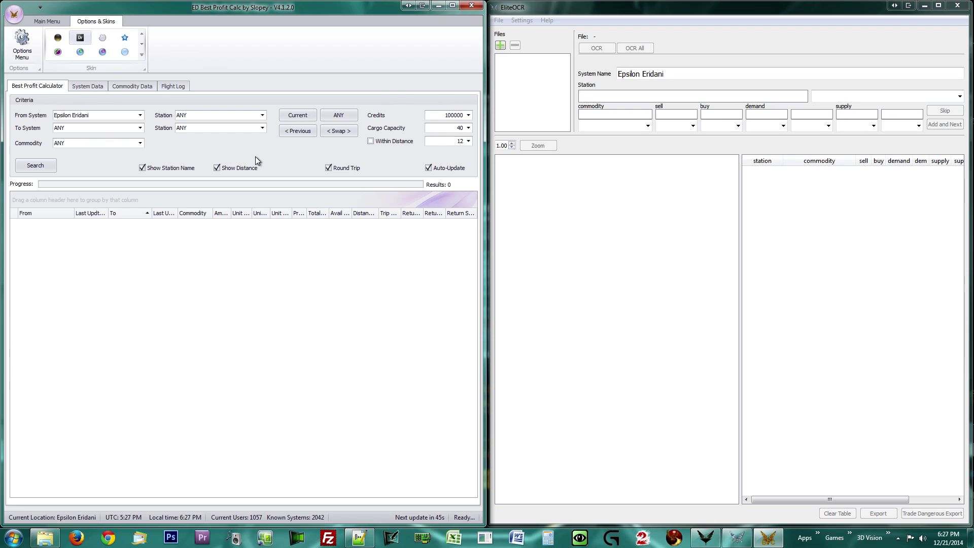
Step: Enable the Within Distance limit of 12, turn off Round Trip, and run a trade search from Epsilon Eridani, stopping it early
click(37, 21)
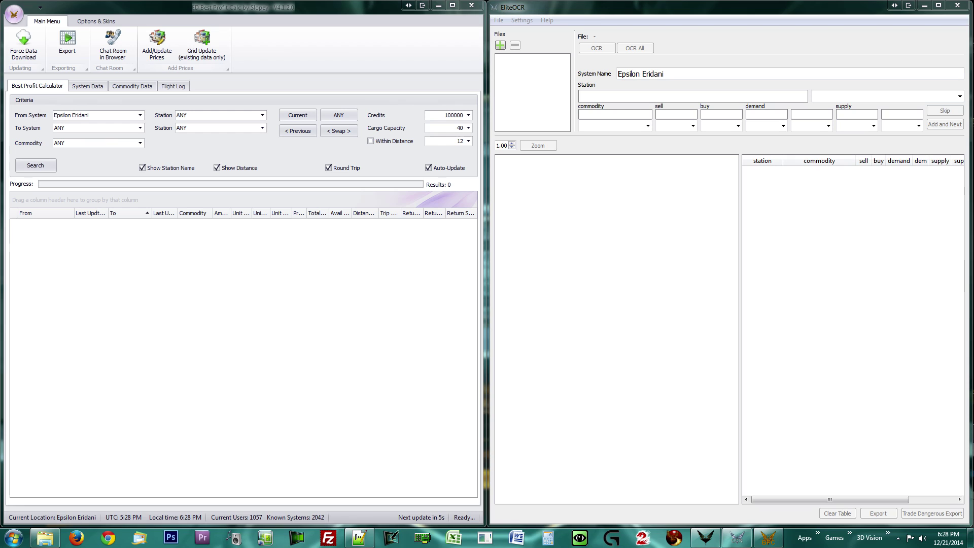
double_click(449, 128)
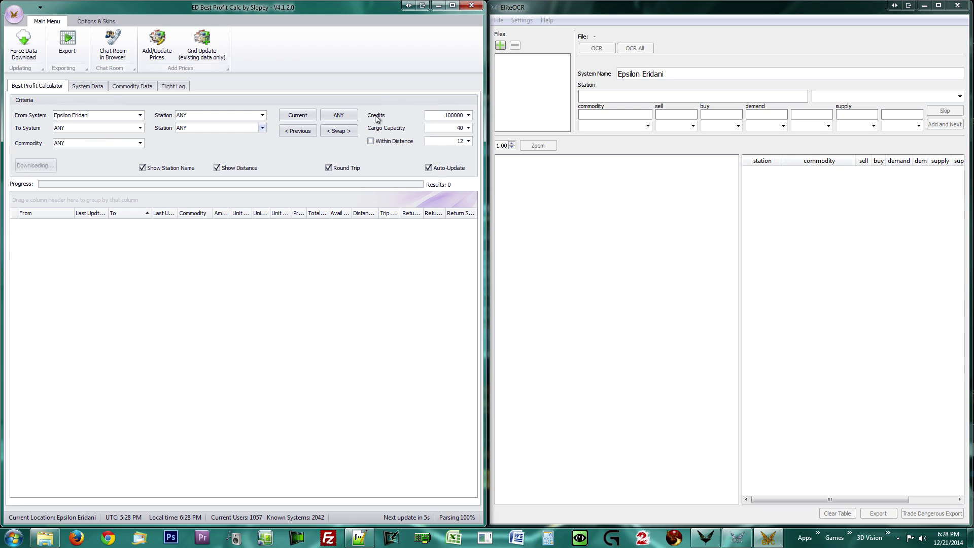
click(370, 141)
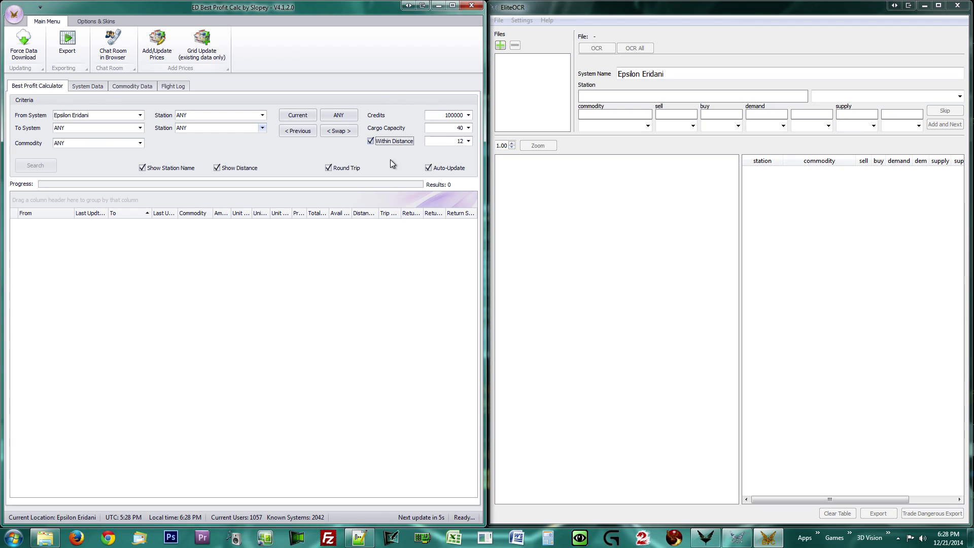
click(329, 169)
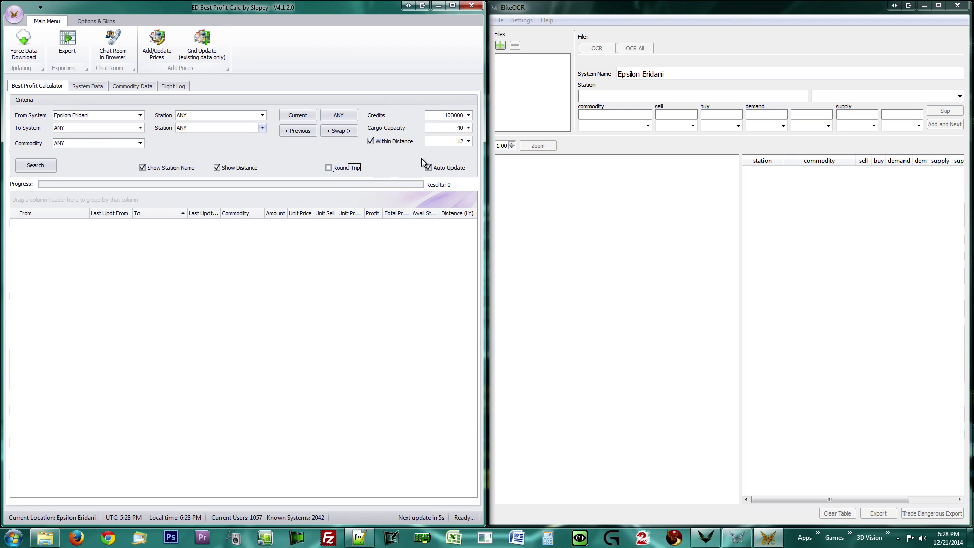
double_click(460, 141)
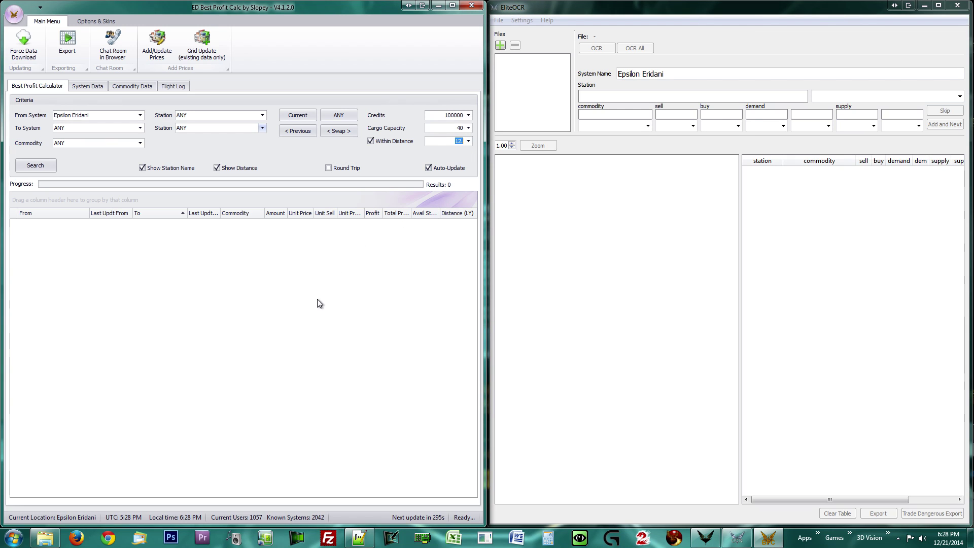
click(36, 165)
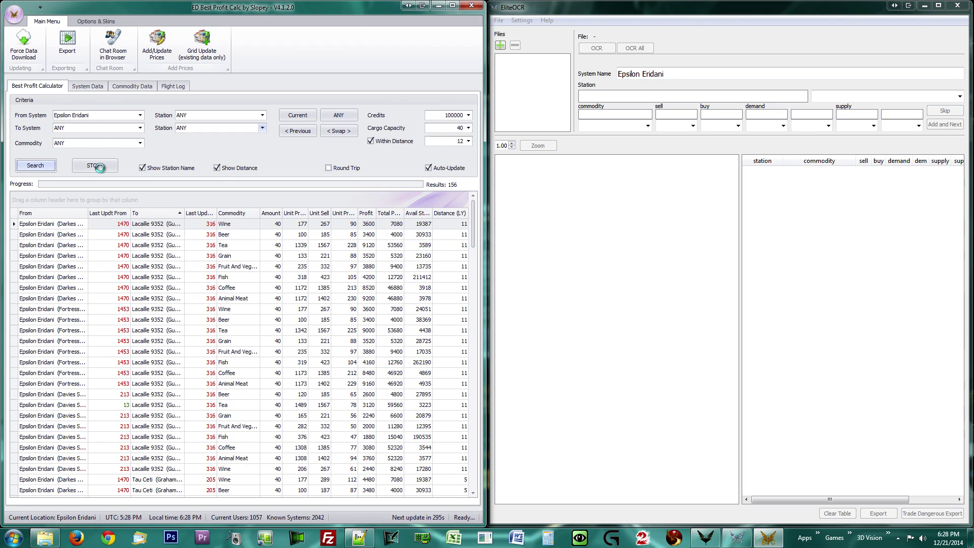
click(100, 166)
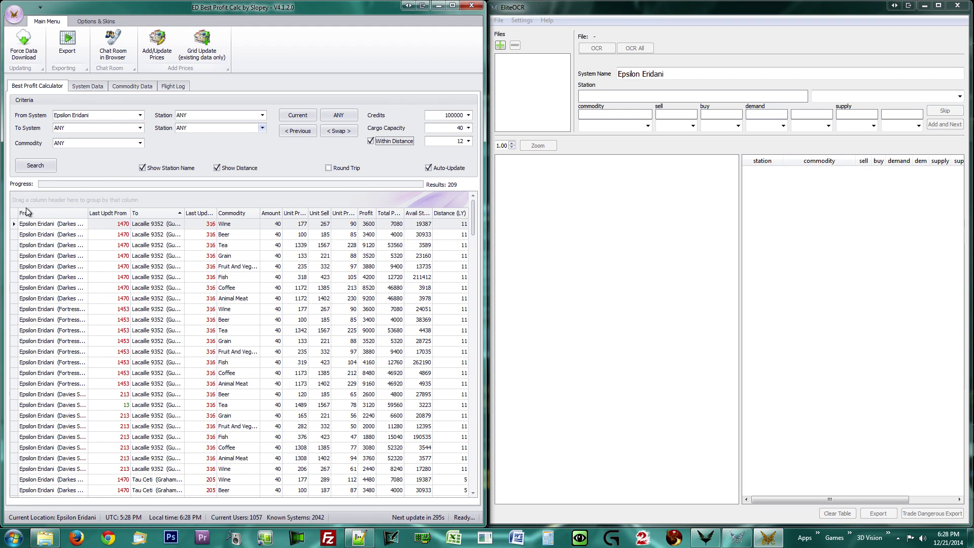
Step: Group the search results by the From column, expand and collapse the Darkes High group, and remove the grouping
drag(27, 212, 28, 202)
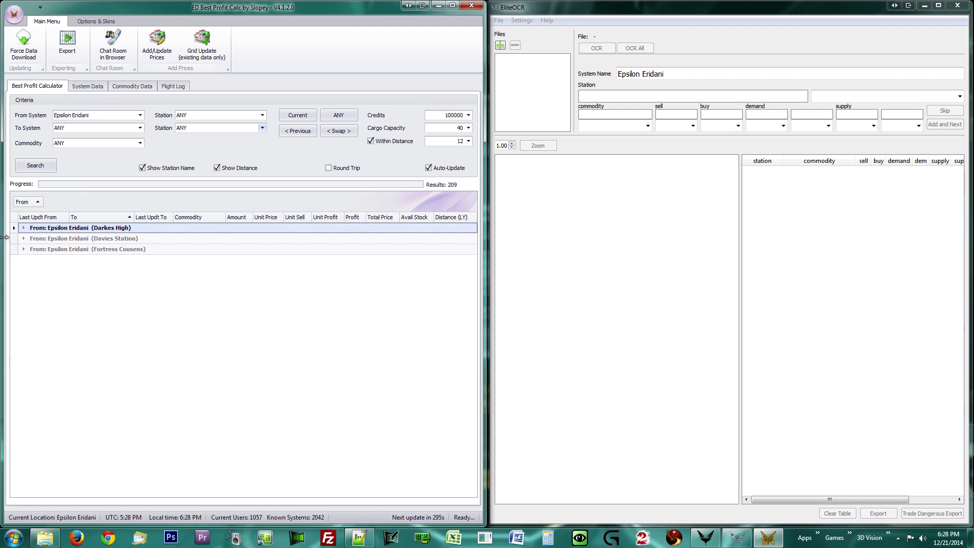
click(24, 227)
click(24, 227)
drag(29, 208, 43, 224)
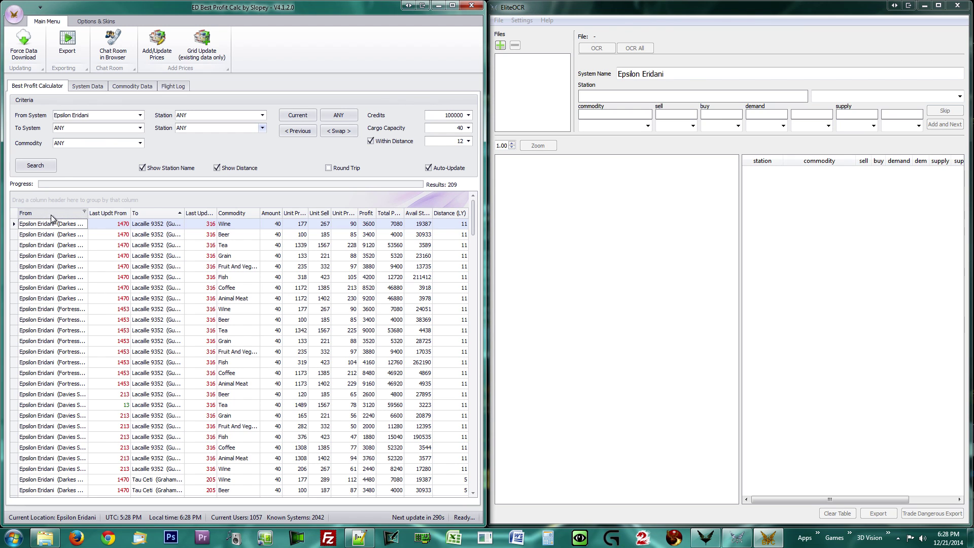
Step: Sort the search results by the destination's last update, and by commodity in ascending order
click(199, 213)
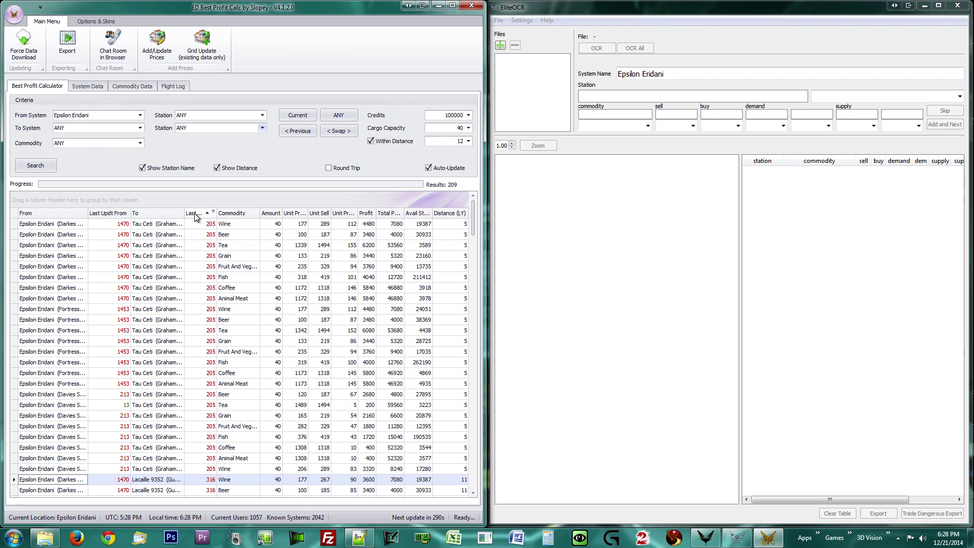
click(246, 214)
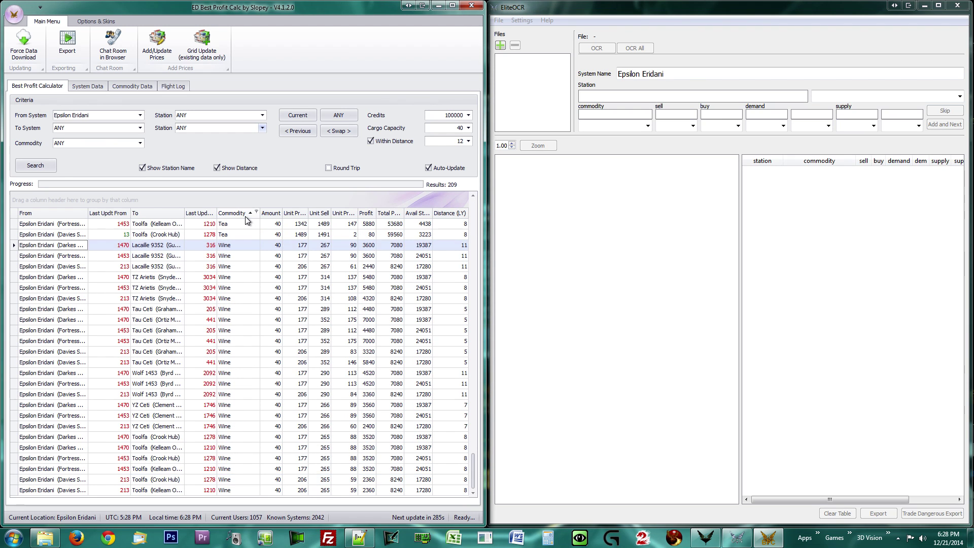
Step: Filter the From column to Epsilon Eridani (Darkes High) and clear that filter again
click(84, 213)
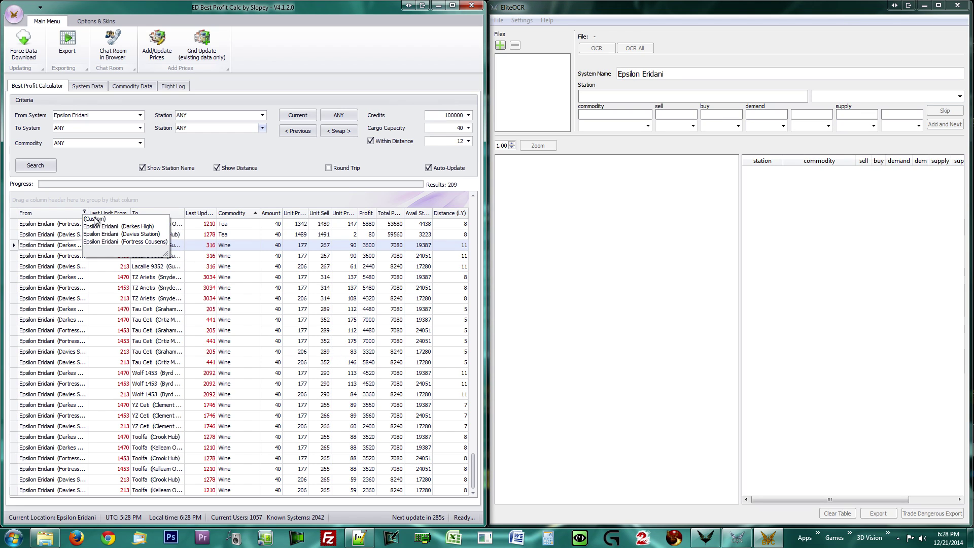
click(104, 226)
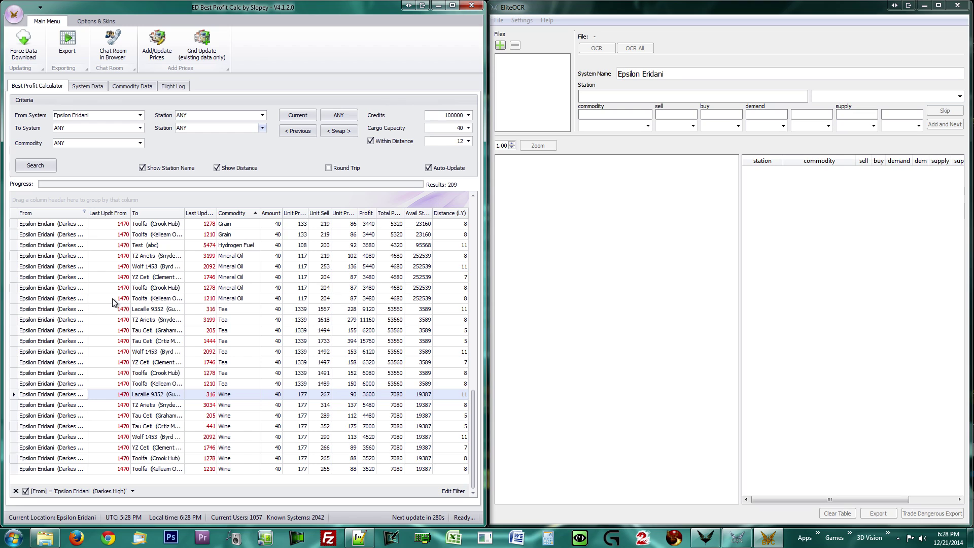
click(16, 491)
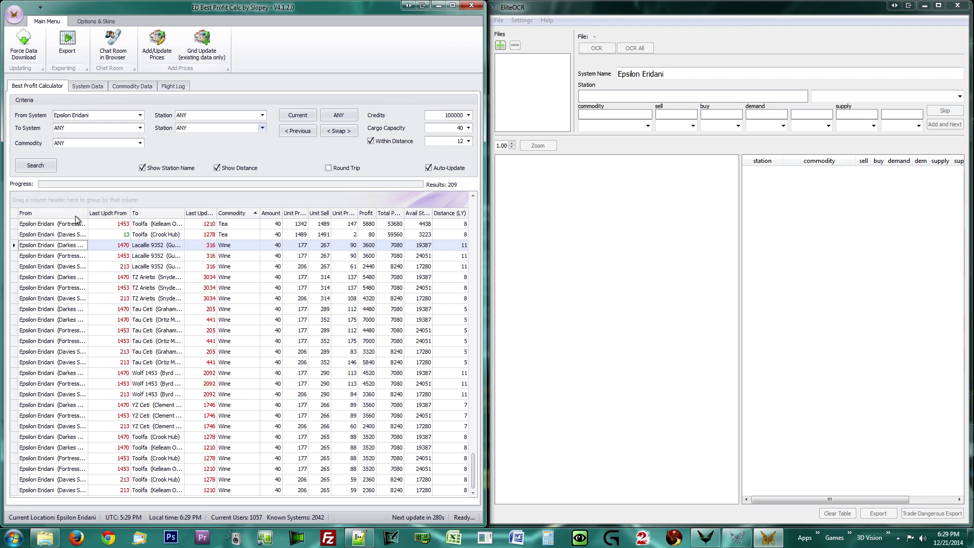
Step: Remove the Amount column from the search results and restore it between Commodity and Unit Price using the column chooser
right_click(270, 214)
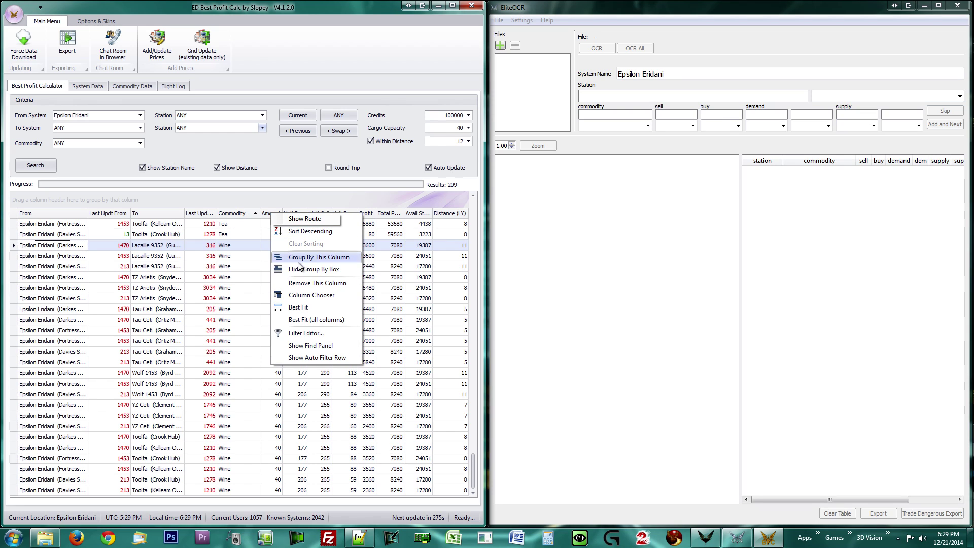
click(274, 282)
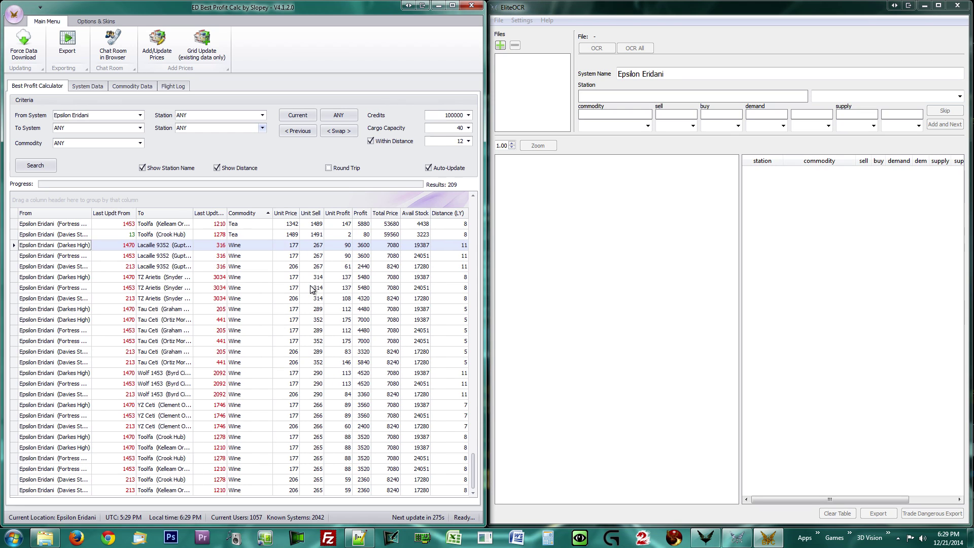
right_click(279, 214)
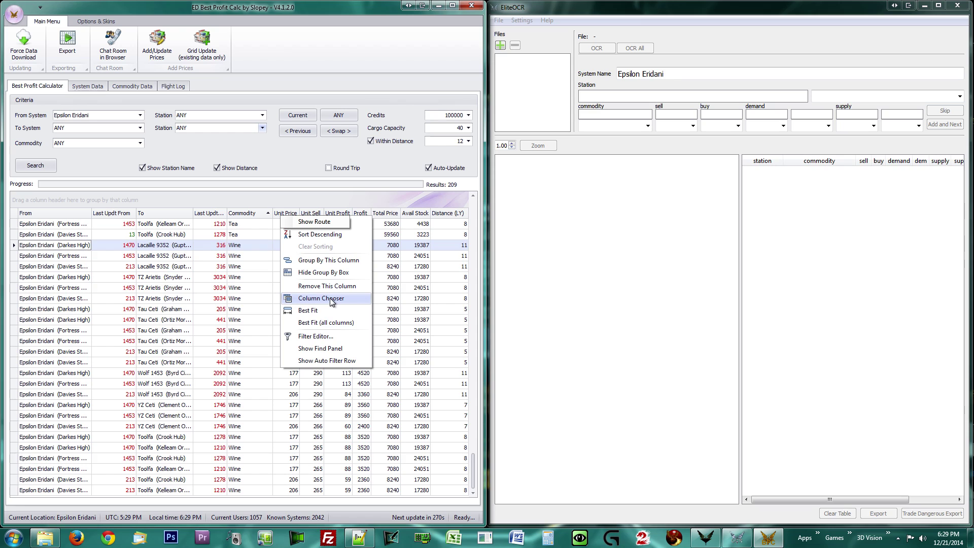
click(355, 300)
drag(388, 432, 271, 213)
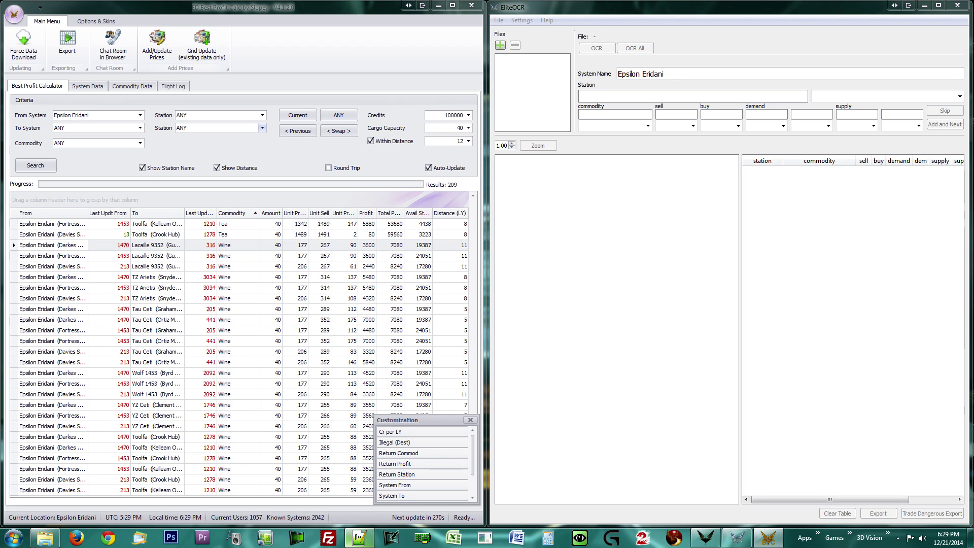
click(470, 420)
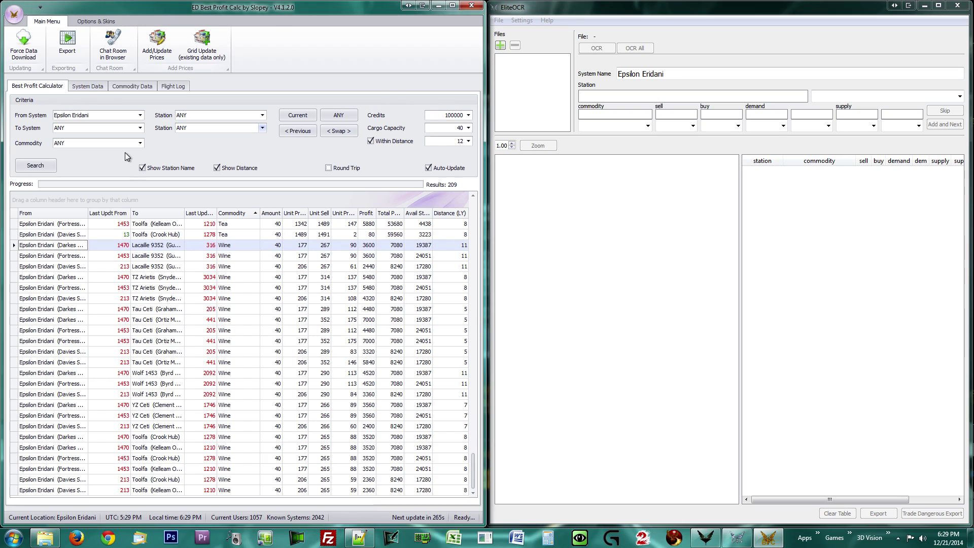
Step: Set the destination system to Abukunin and enable the Round Trip option for the trade search
click(140, 128)
scroll(124, 173, down, 5)
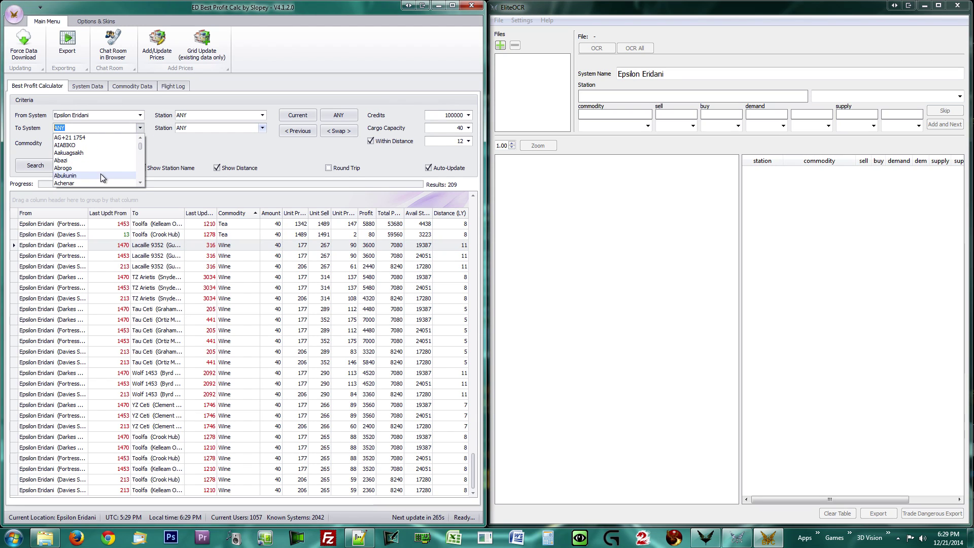
click(100, 177)
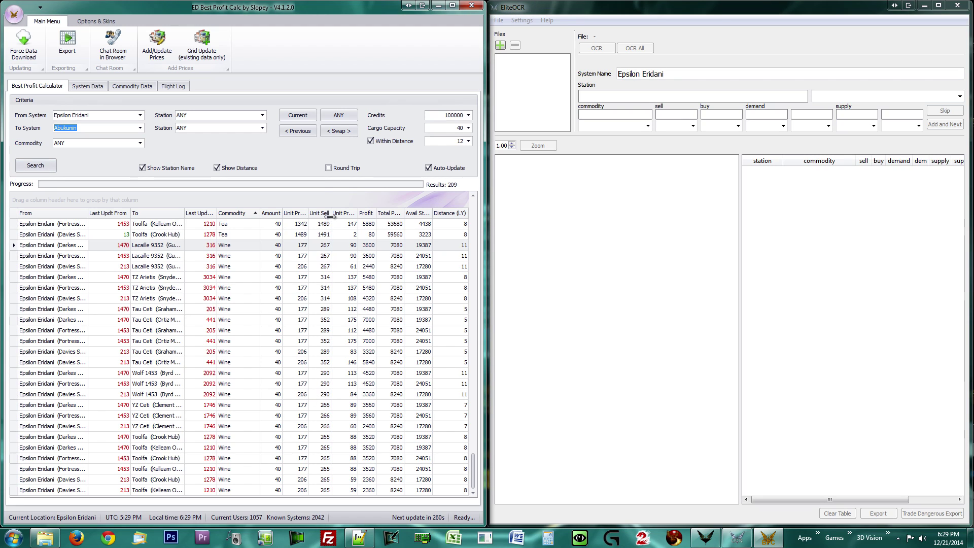
click(328, 168)
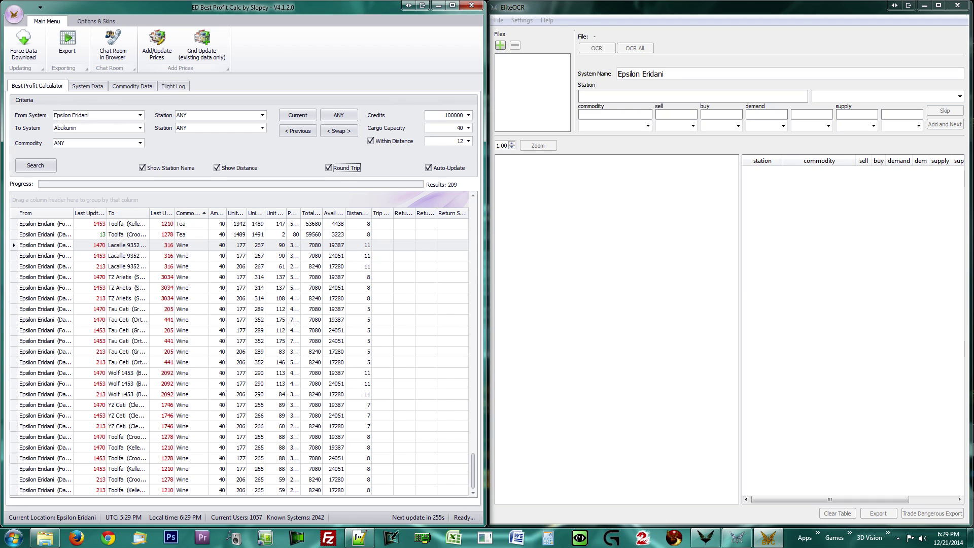
click(780, 102)
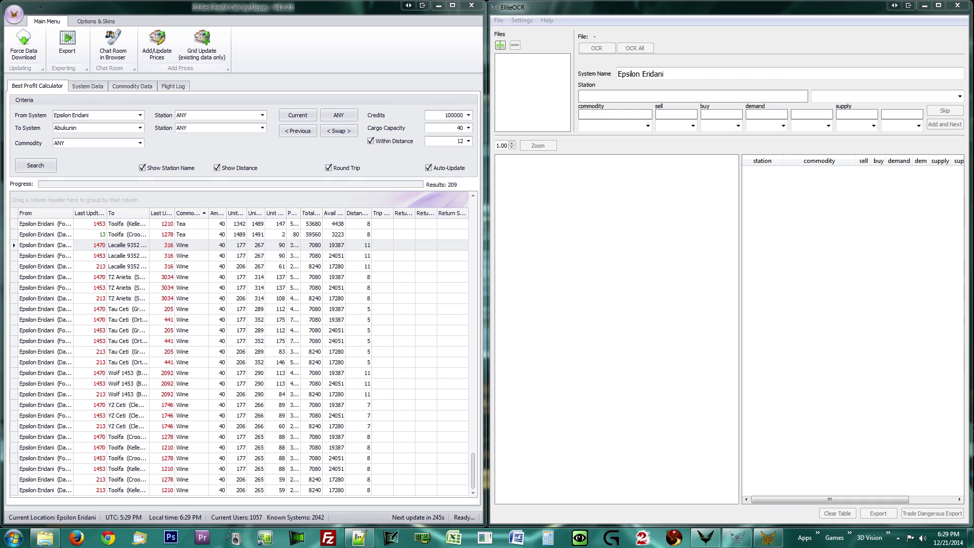
click(232, 91)
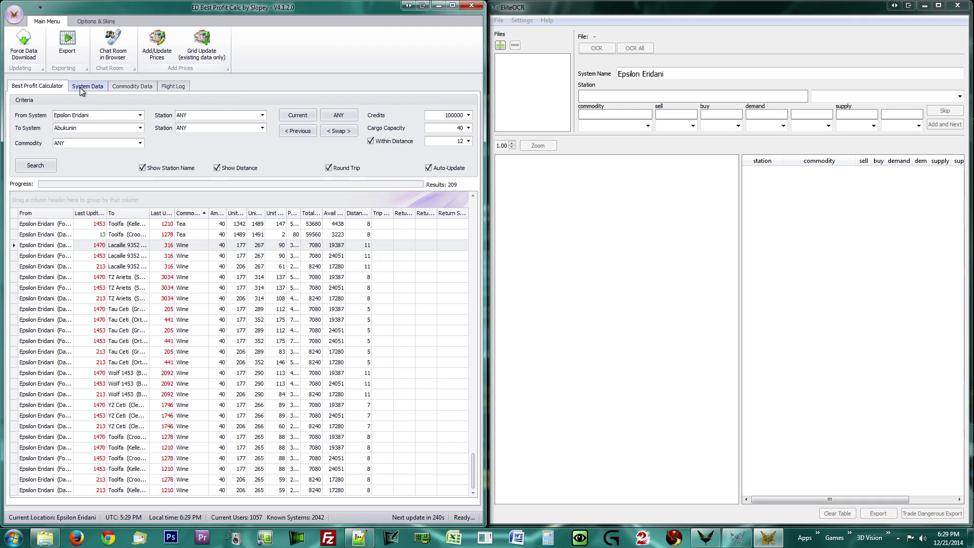
Step: Examine the system data, covering the last update times of known systems and the commodity list for 1 i Centauri
click(81, 87)
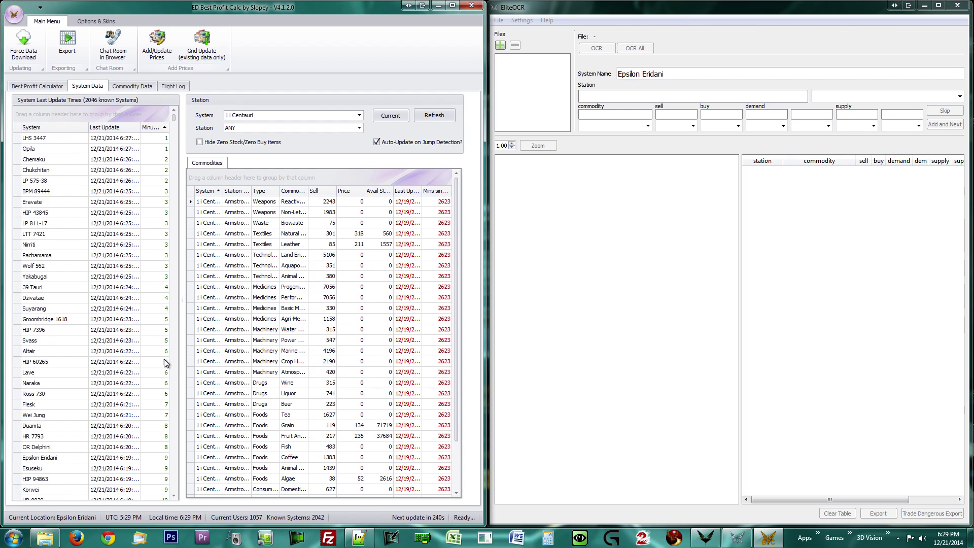
scroll(71, 352, down, 20)
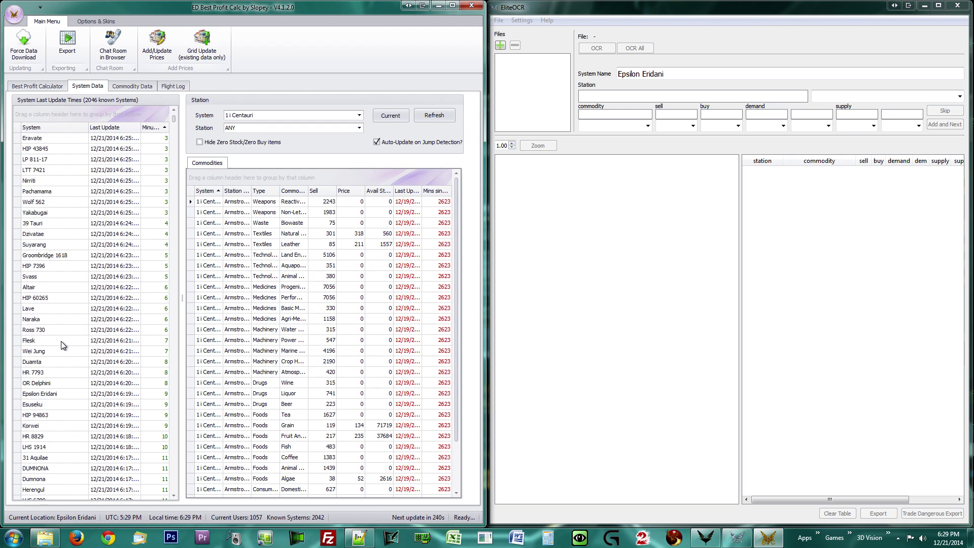
scroll(71, 352, down, 6)
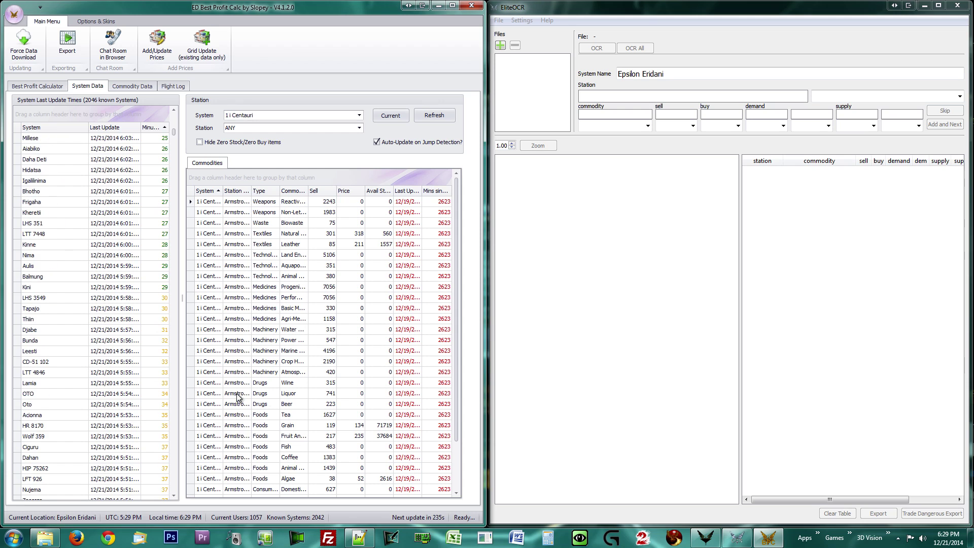
click(287, 352)
scroll(287, 352, down, 2)
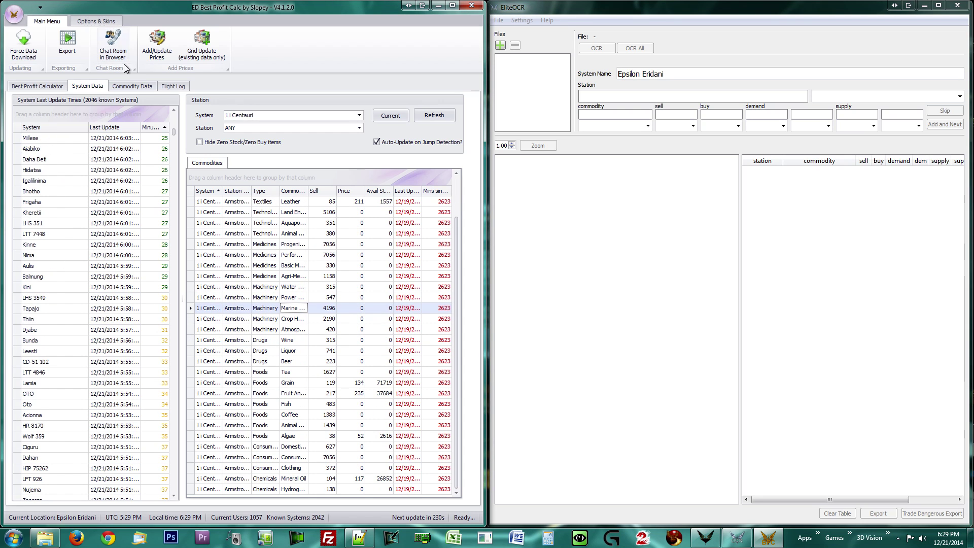
Step: View the commodity data for Algae, and switch the displayed commodity to Animal Meat
click(130, 87)
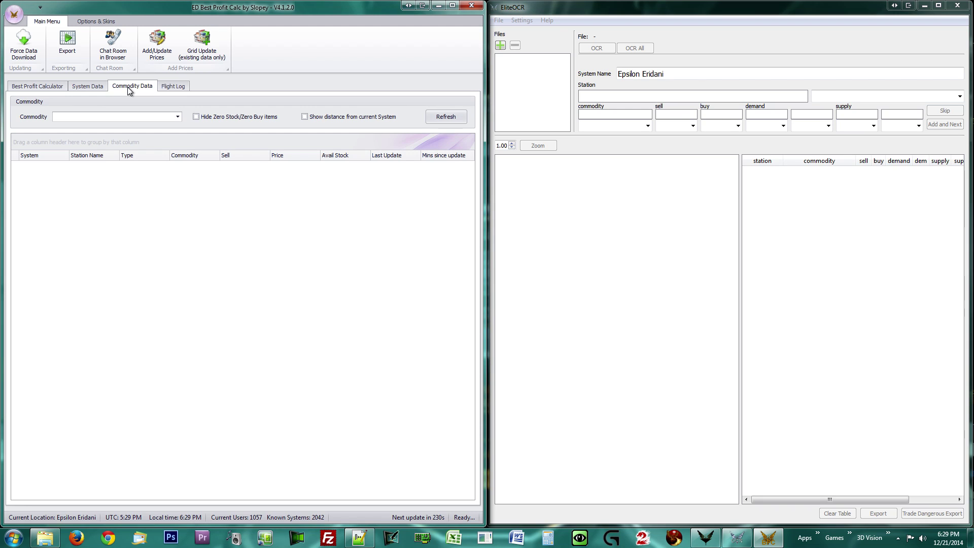
click(177, 116)
click(75, 143)
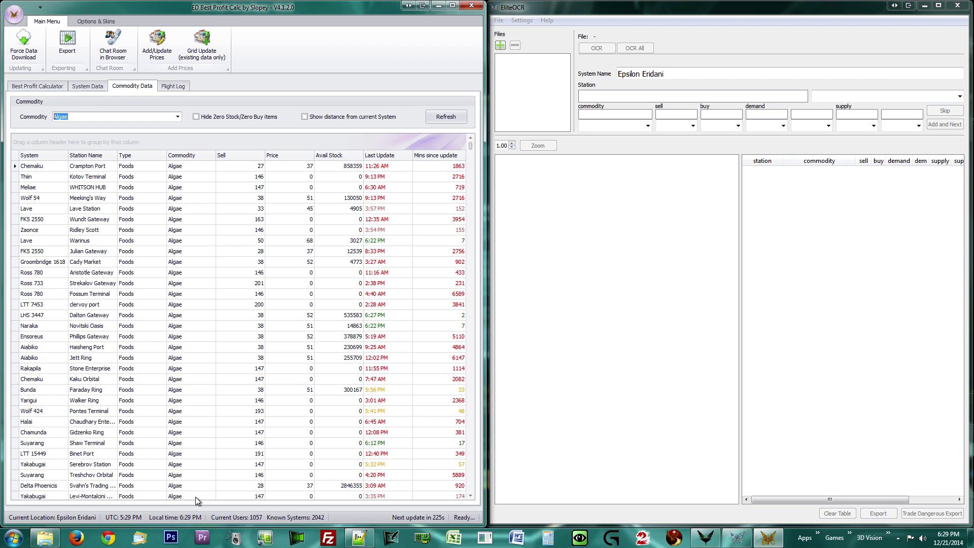
key(Down)
key(Down)
key(Down)
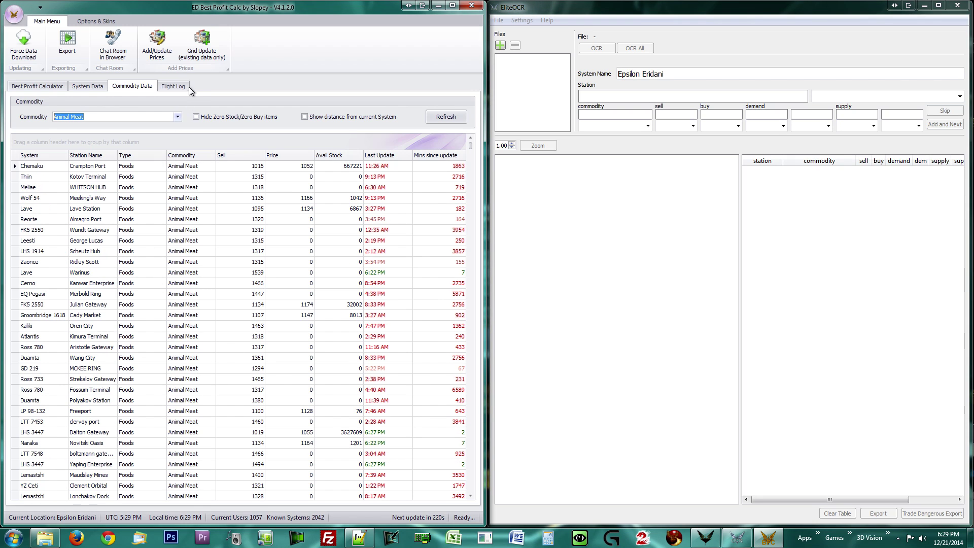
Step: Examine the flight log's previously visited systems, most visited systems and the top 20 systems visited by all users
click(175, 87)
scroll(162, 353, down, 9)
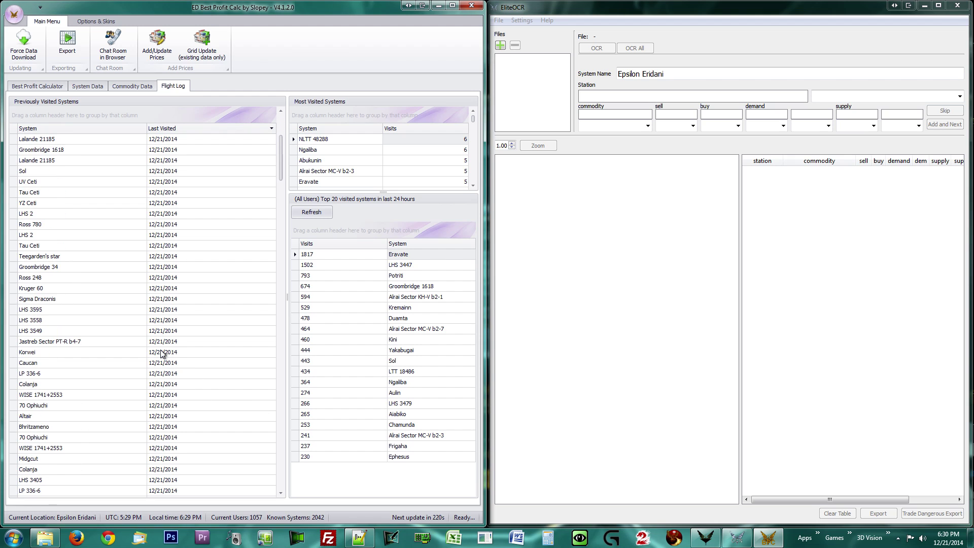
scroll(162, 353, down, 11)
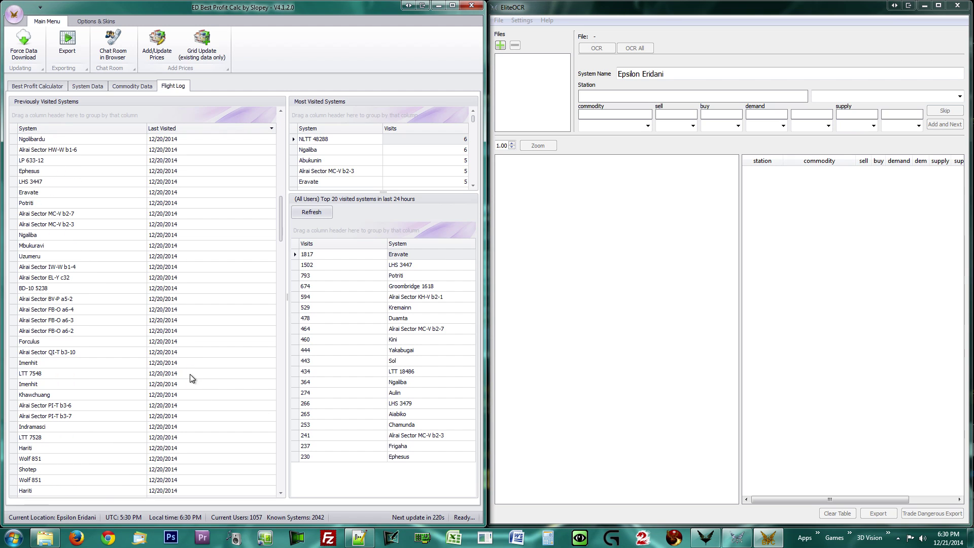
scroll(167, 233, down, 1)
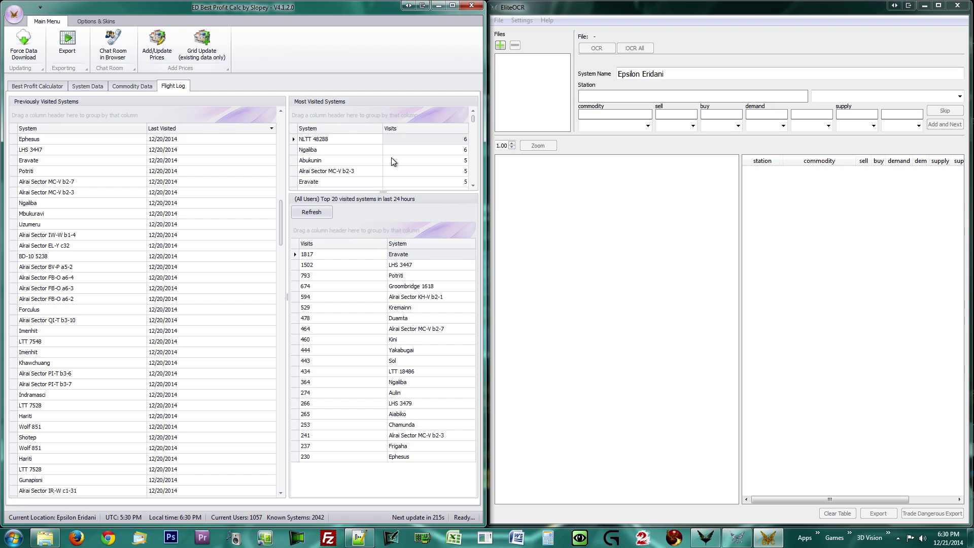
click(391, 157)
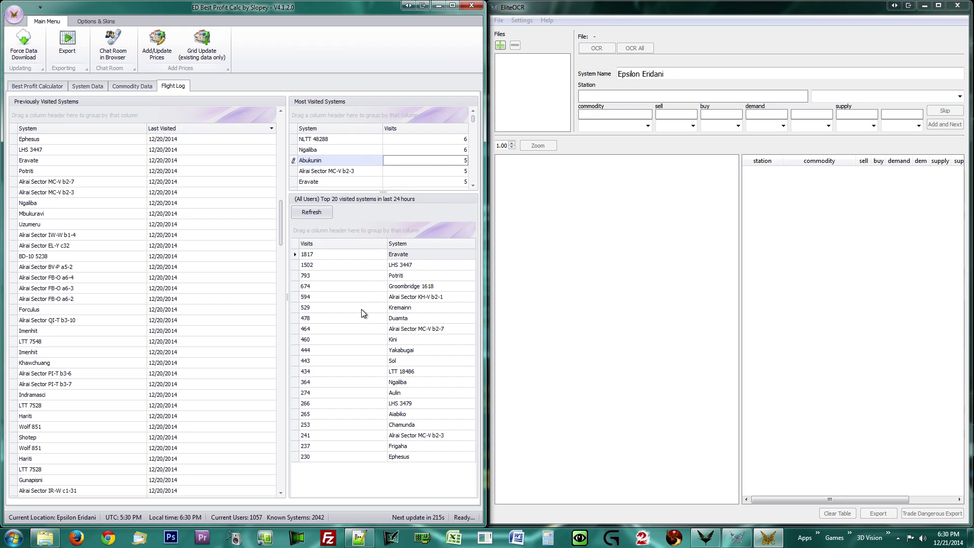
click(357, 425)
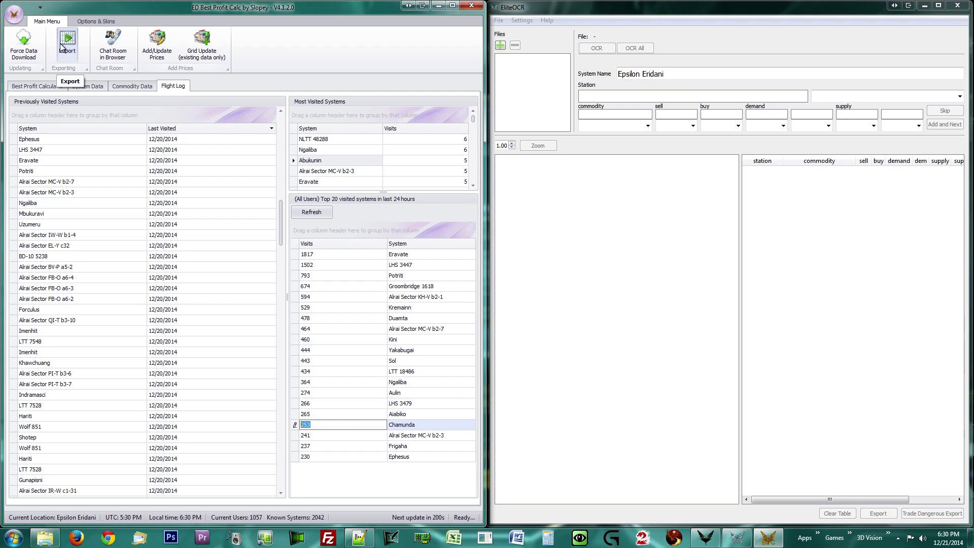
Step: Open the form for adding or updating commodity prices in Epsilon Eridani, review it and cancel without saving data
click(116, 38)
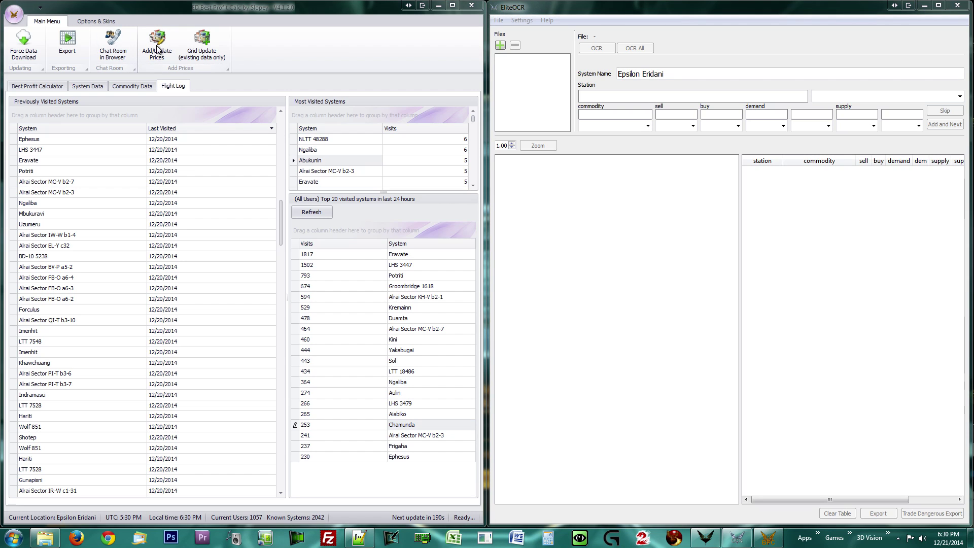
click(298, 51)
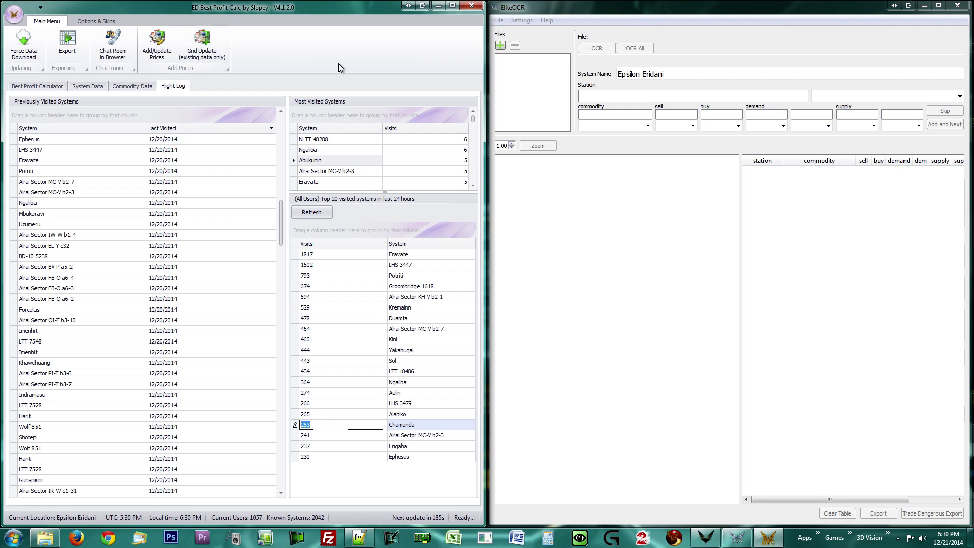
click(162, 49)
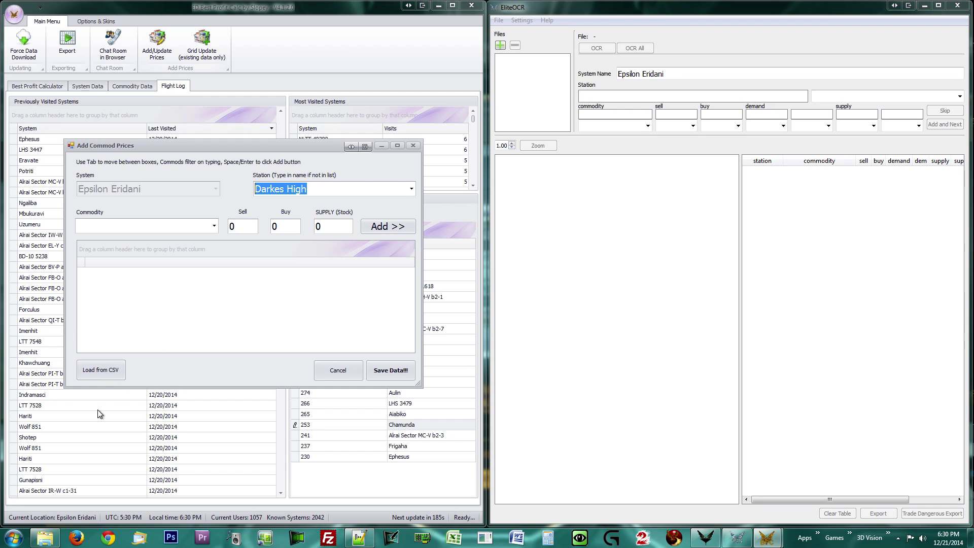
click(336, 371)
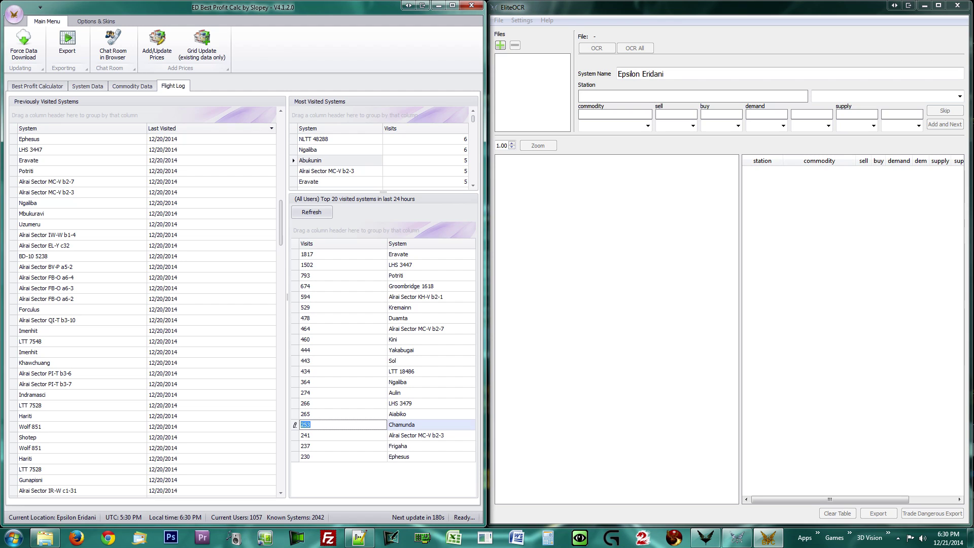
Step: Switch to EliteOCR, review the screenshot, log and export directories in its preferences, and accept the settings
click(694, 365)
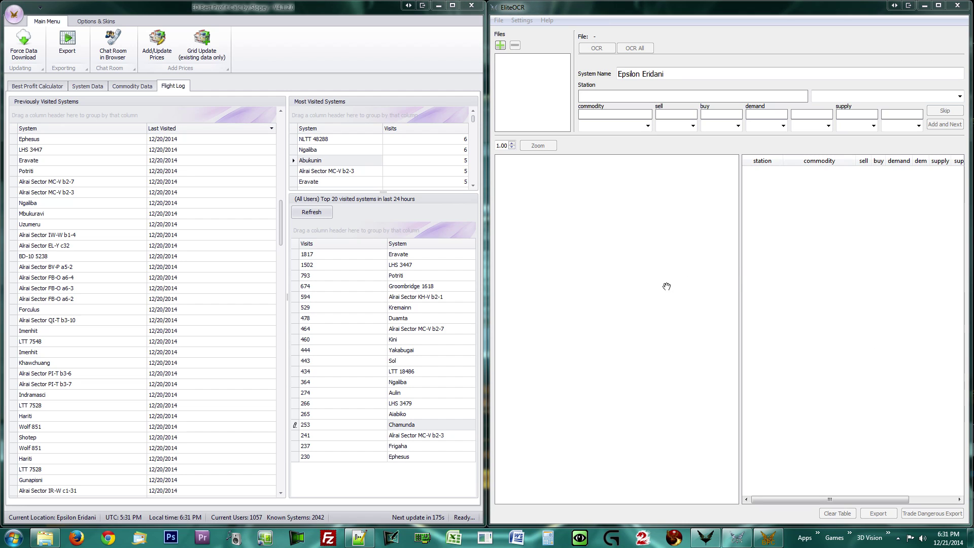
click(522, 20)
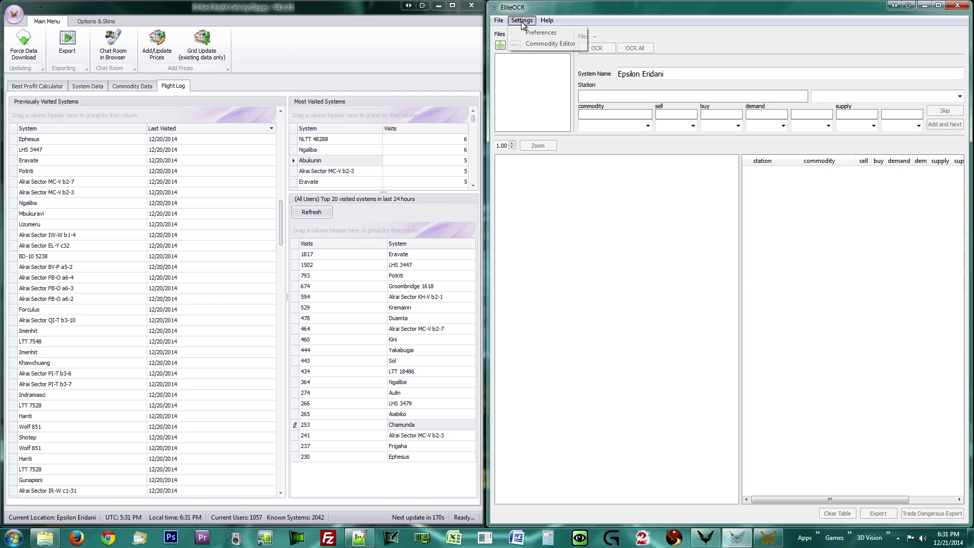
click(553, 34)
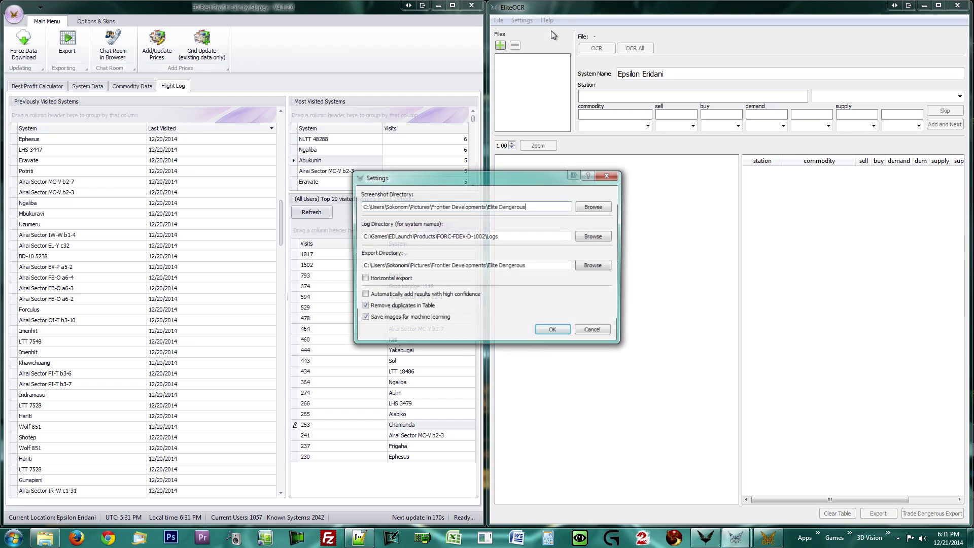
drag(512, 236, 361, 236)
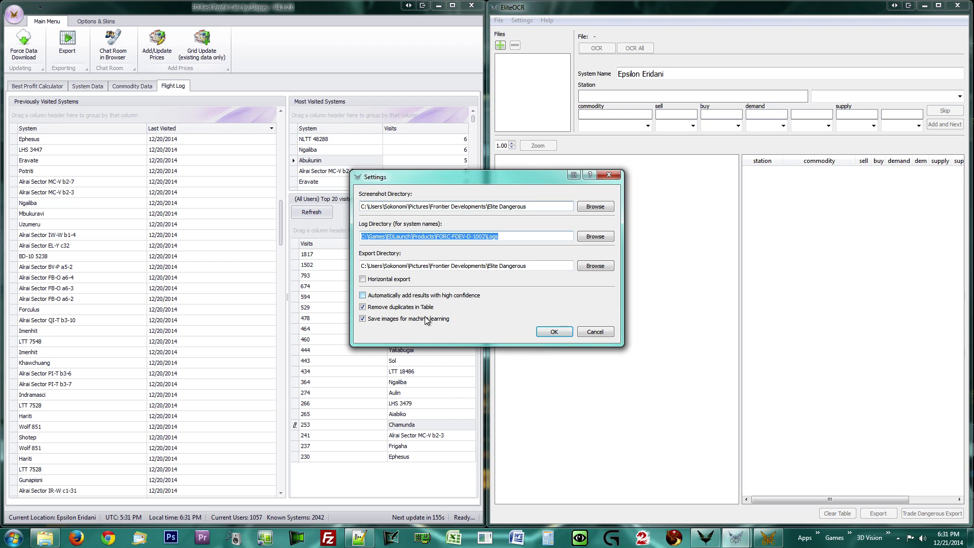
click(554, 332)
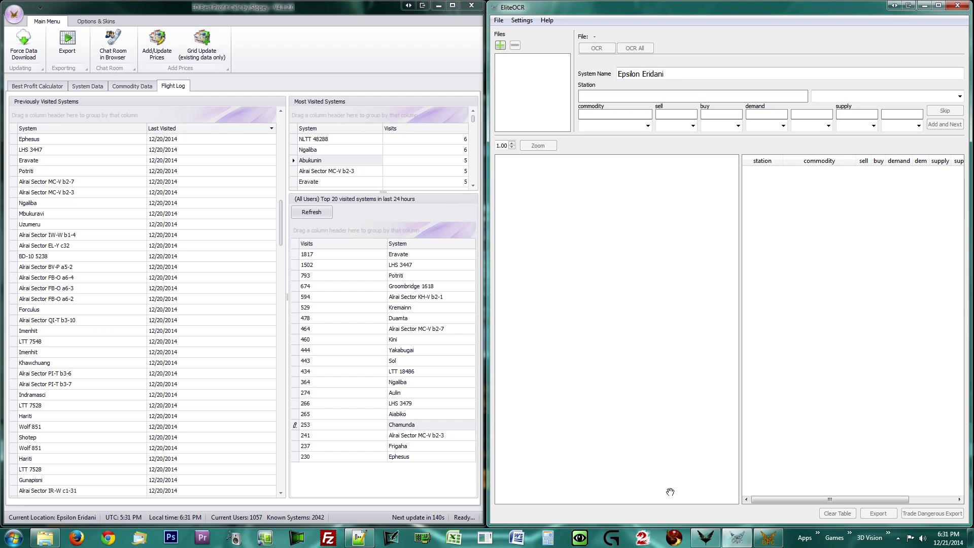
Step: Switch to Elite Dangerous, open the commodities market in Davies Station's starport services, and look through its goods list
key(alt+Tab)
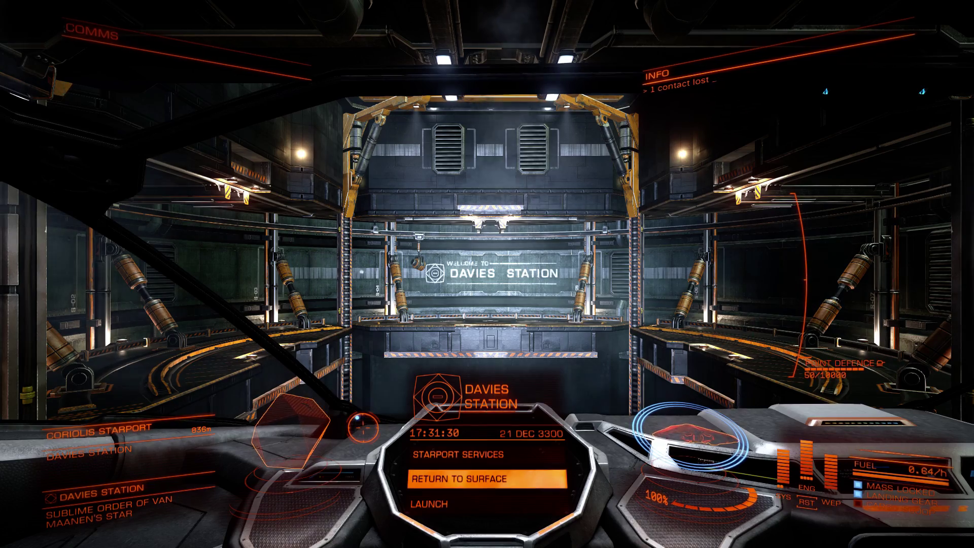
key(space)
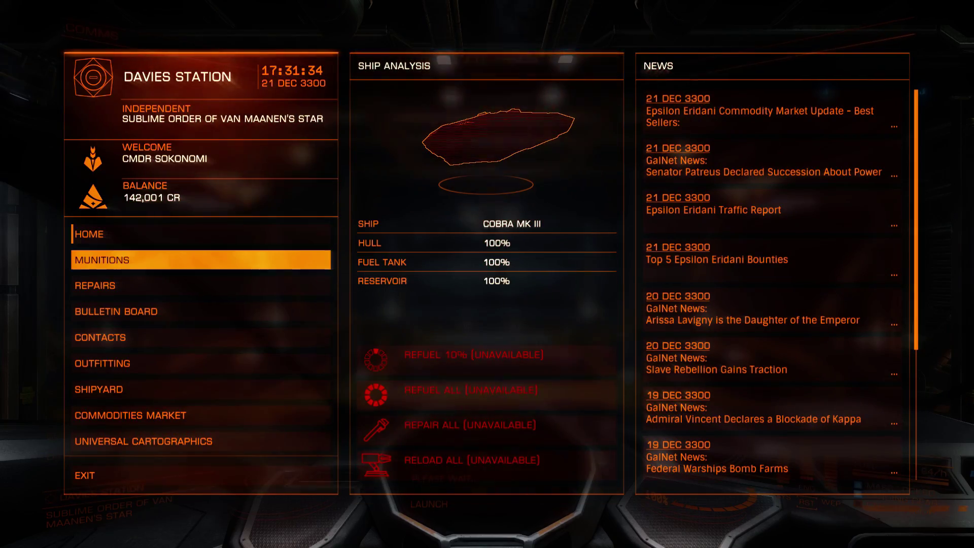
key(s)
key(s)
key(s)
key(s)
key(s)
key(s)
key(space)
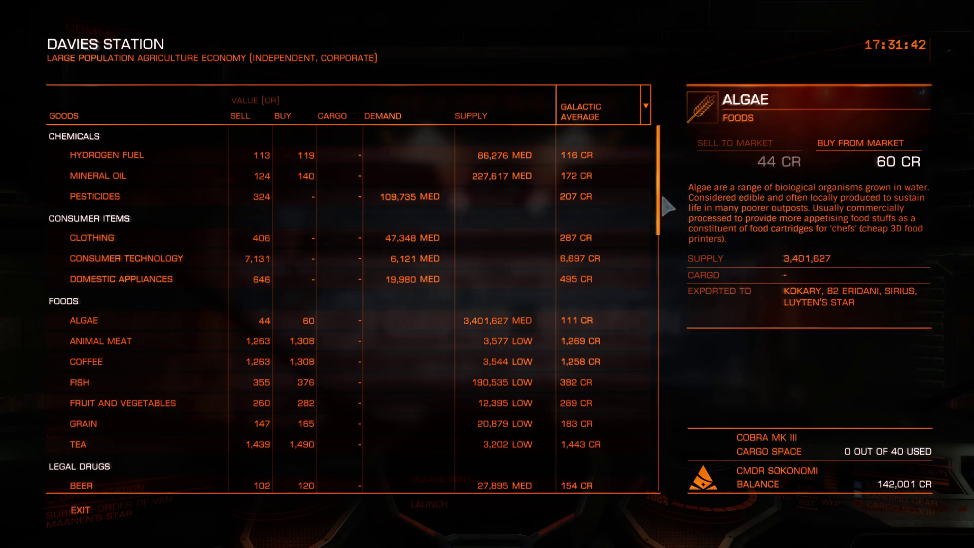
drag(668, 206, 769, 335)
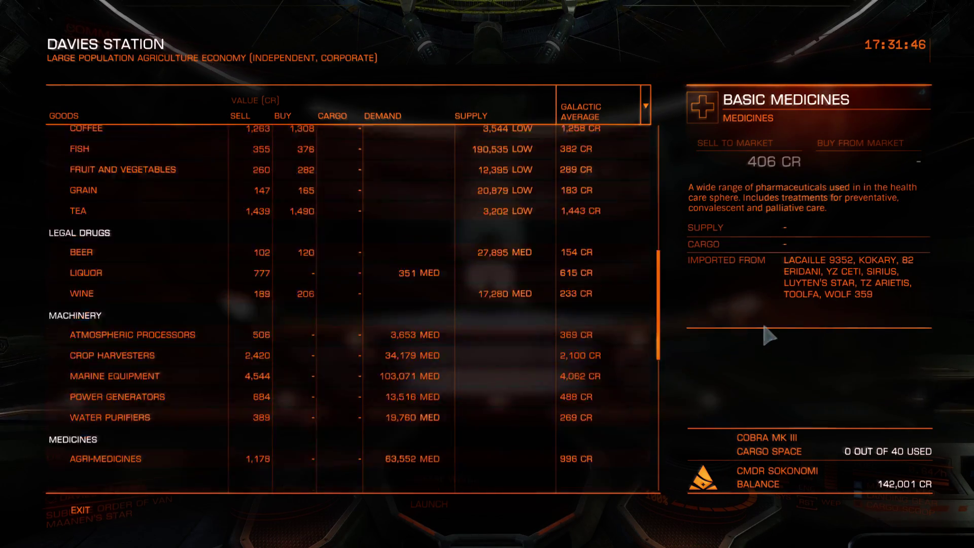
Step: Finish looking through the goods list, switch to EliteOCR and load Screenshot_0014.bmp and Screenshot_0013.bmp
scroll(769, 335, down, 6)
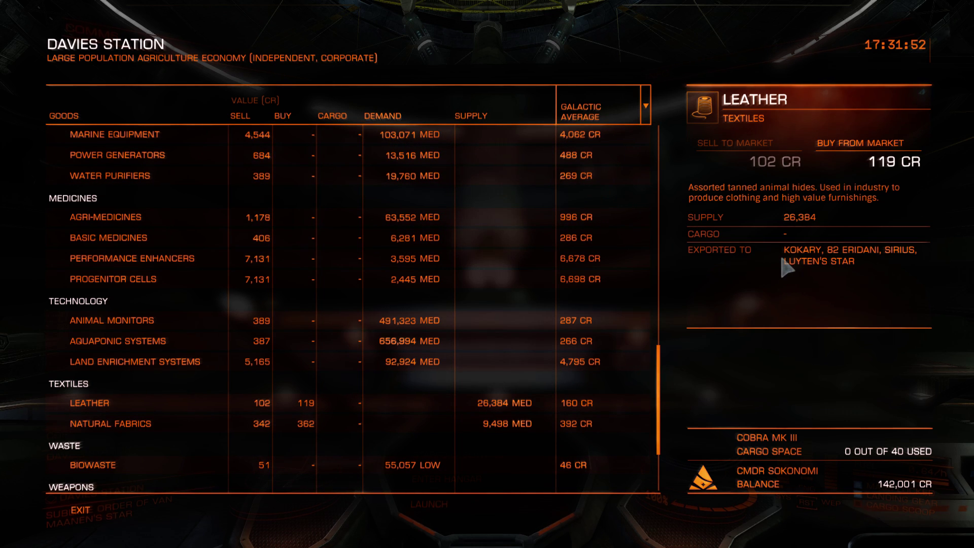
key(alt+Tab)
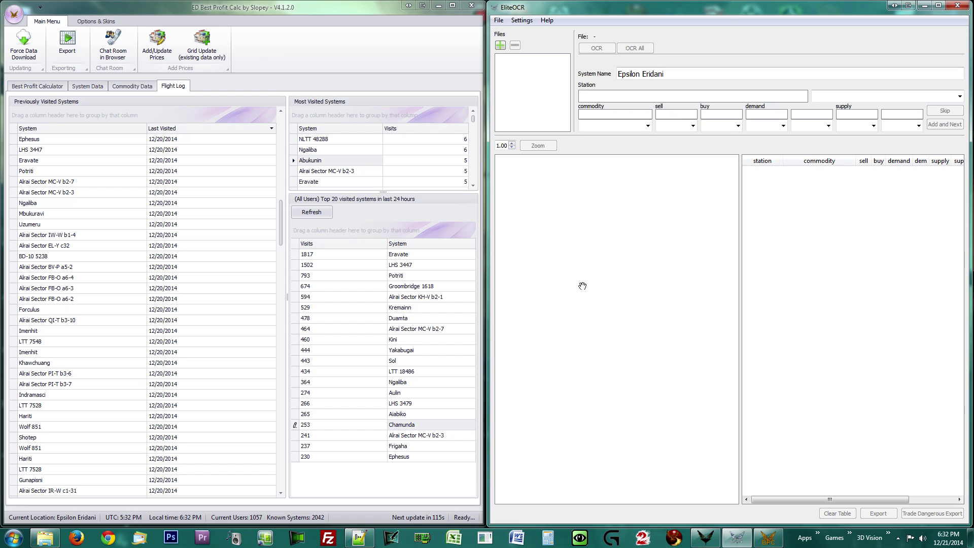
click(500, 45)
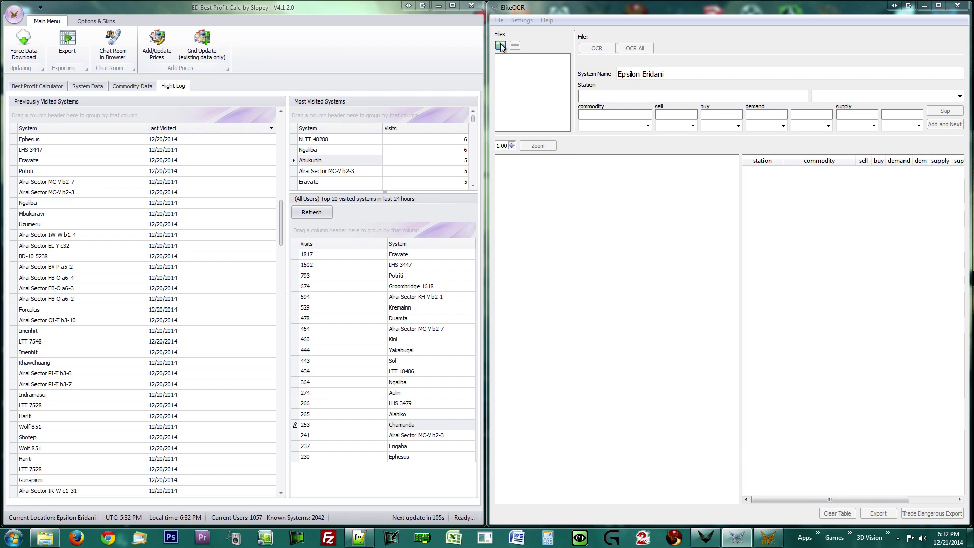
drag(629, 133, 579, 68)
click(710, 454)
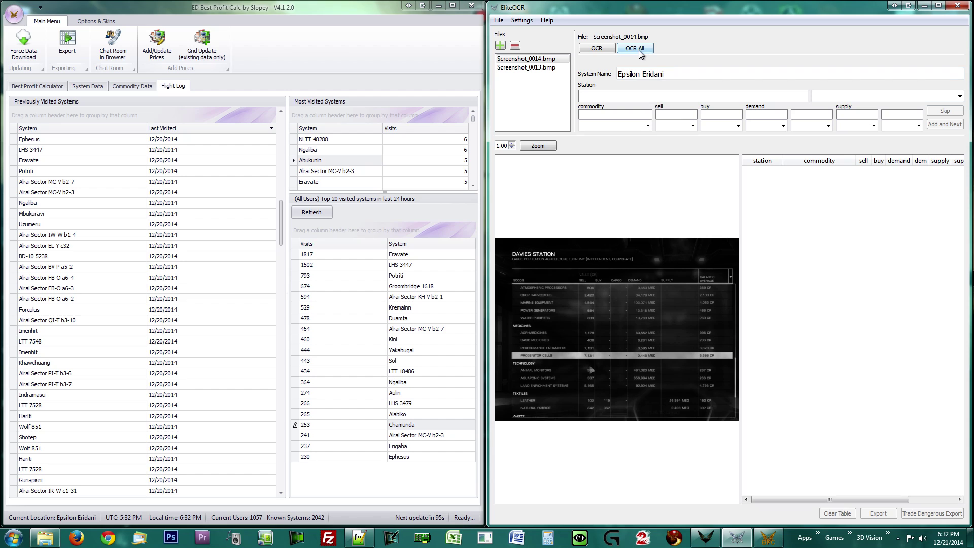
Step: Run OCR on all loaded screenshots and check the system name, station and first commodity's recognised text
click(640, 52)
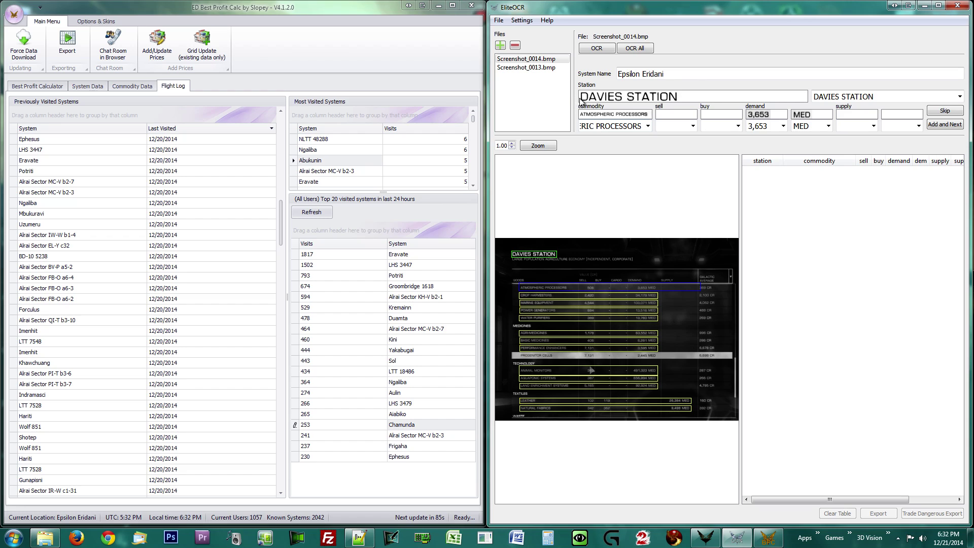
click(892, 95)
click(889, 96)
click(631, 75)
key(End)
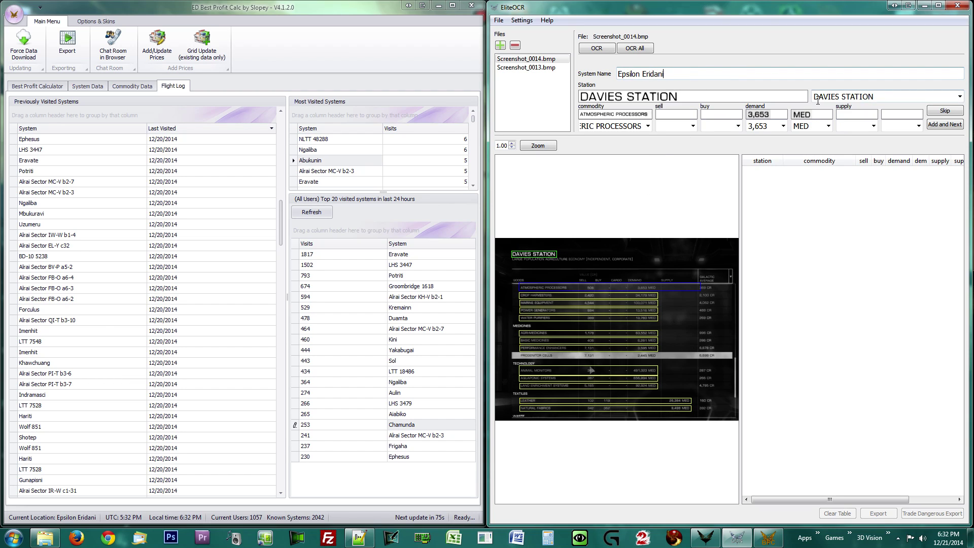
mouse_move(598, 126)
mouse_down()
mouse_move(581, 127)
mouse_move(607, 128)
mouse_up()
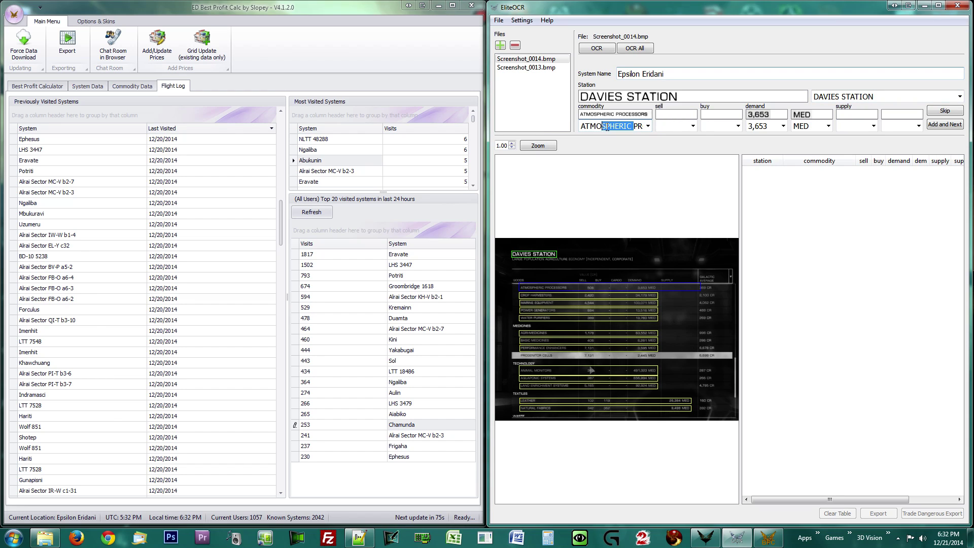
click(624, 125)
Step: Add all recognised Davies Station commodities from Screenshot_0014.bmp to the results table, Atmospheric Processors through Natural Fabrics
click(942, 125)
click(942, 125)
click(942, 125)
click(942, 125)
click(942, 126)
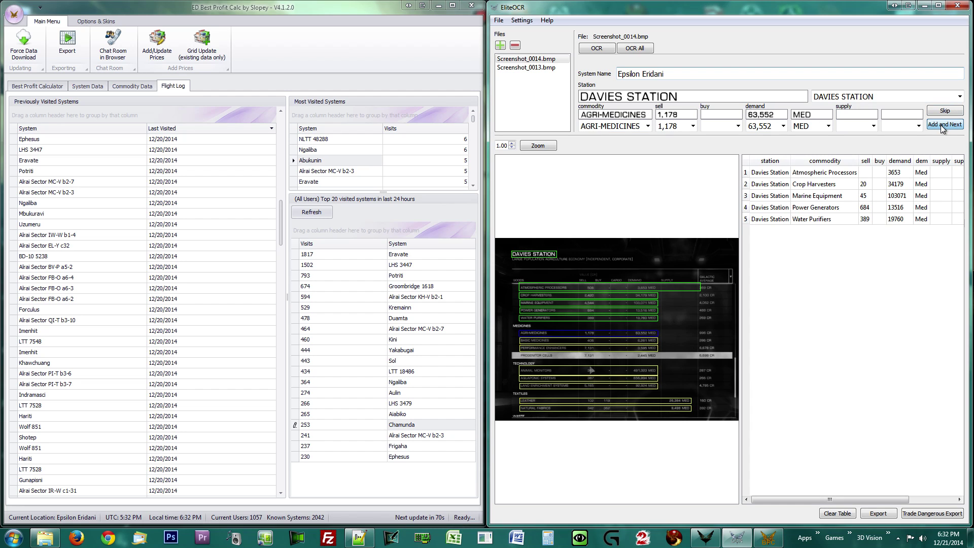
click(944, 124)
click(943, 125)
click(944, 125)
click(943, 125)
click(944, 125)
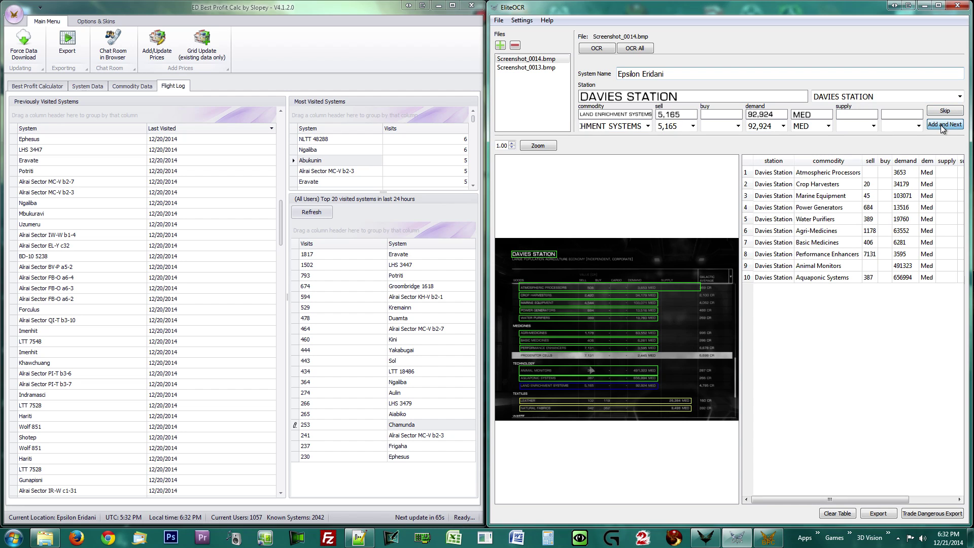
click(942, 125)
click(942, 125)
click(942, 125)
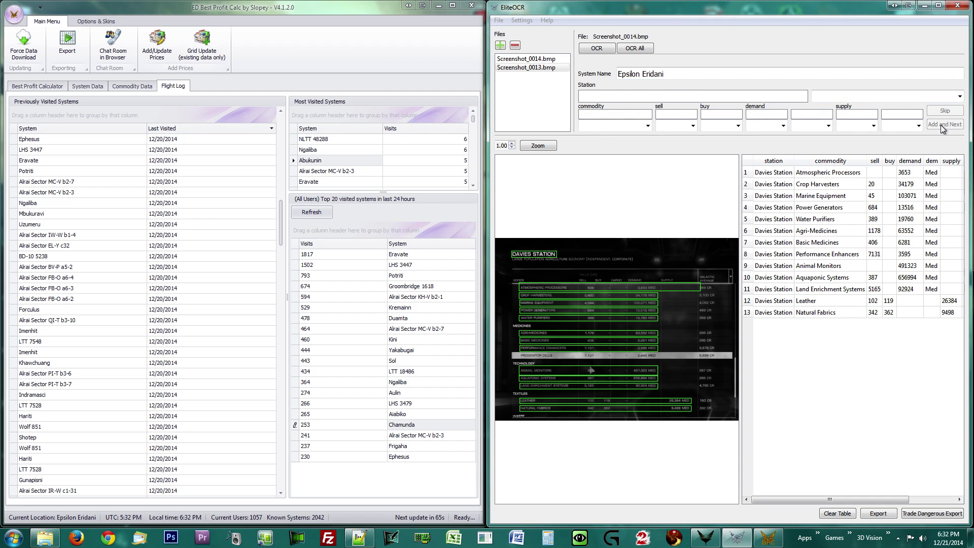
Step: Add all recognised commodities from Screenshot_0013.bmp to the results table, Hydrogen Fuel through Beer
click(942, 125)
click(942, 125)
click(942, 125)
click(942, 125)
click(943, 125)
click(942, 125)
click(942, 125)
click(942, 125)
click(942, 125)
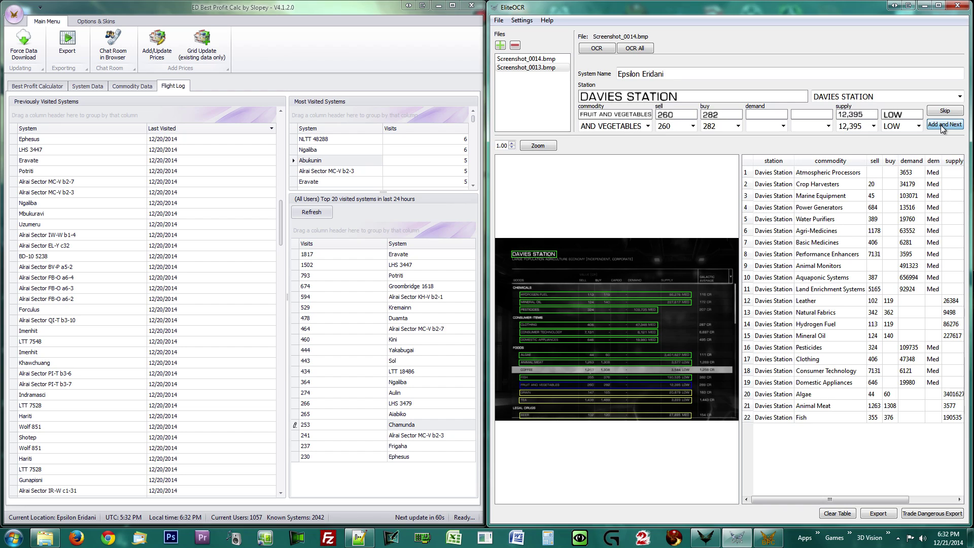
click(942, 125)
click(942, 125)
click(942, 125)
click(942, 125)
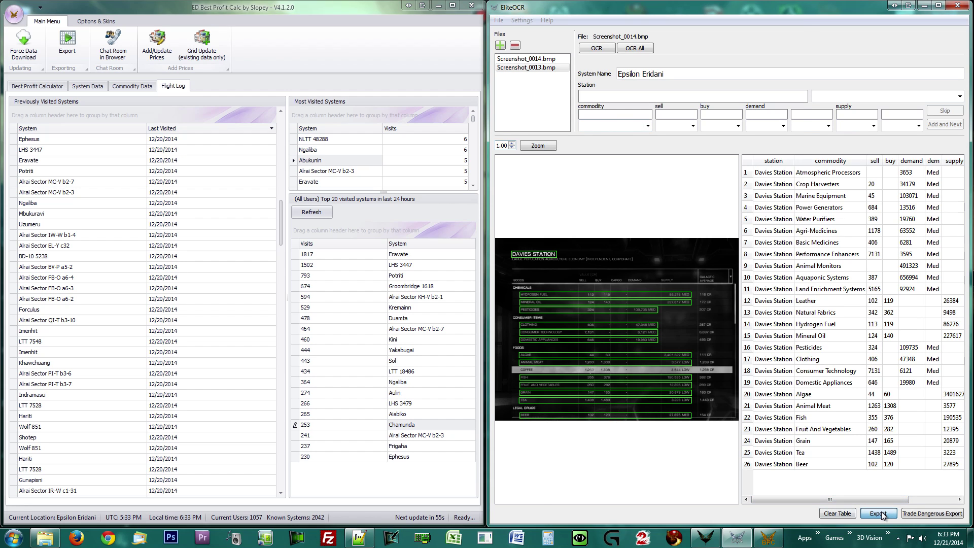
Step: Export the collected market prices as Davies Station.csv
click(879, 513)
click(722, 454)
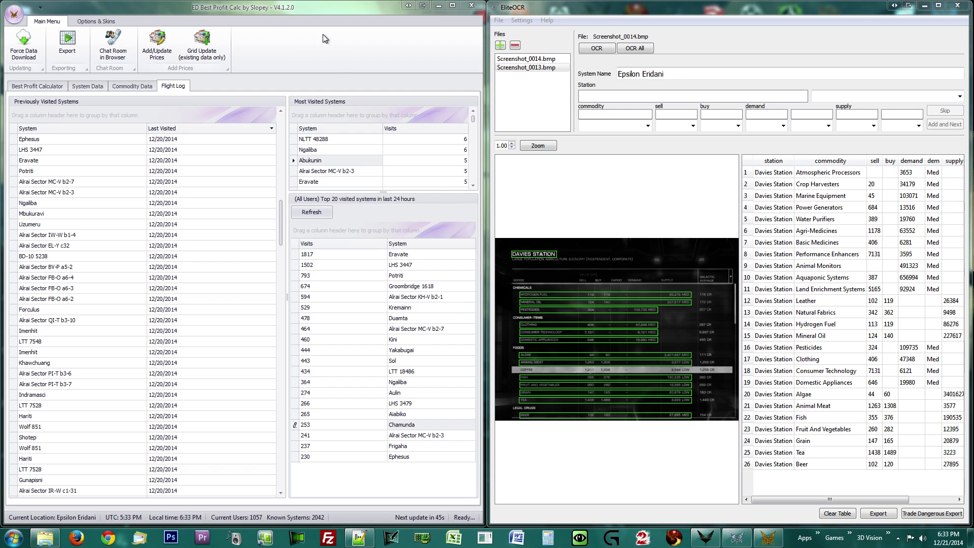
Step: Switch to Best Profit Calc, open the form for adding commodity prices and set the station to Davies Station
click(324, 9)
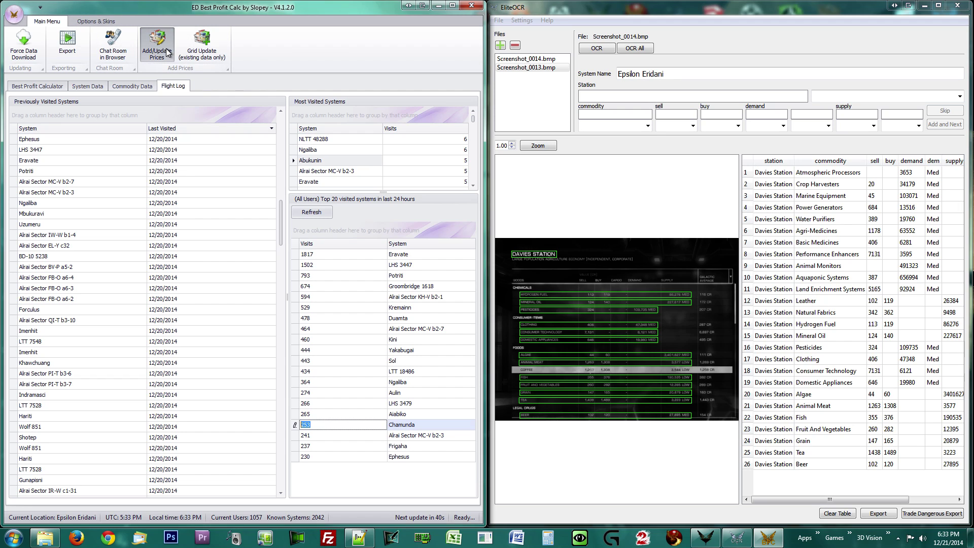
click(169, 53)
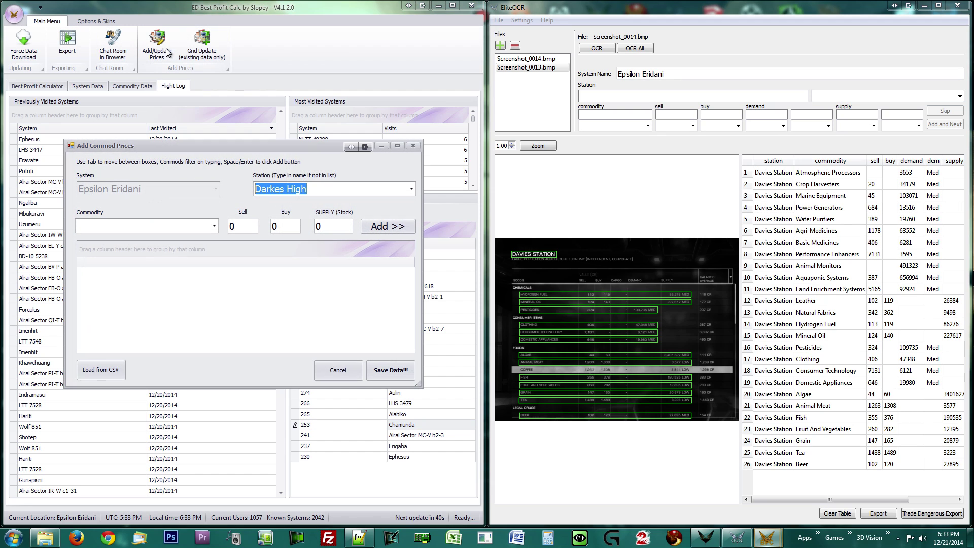
click(412, 189)
click(277, 211)
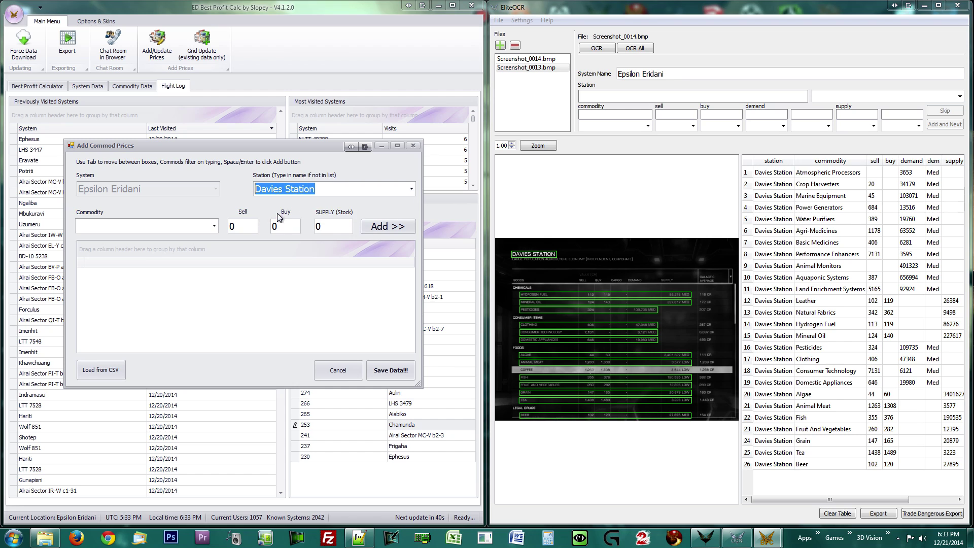
Step: Load the commodity prices from Davies Station.csv, review the imported rows and save the data
click(95, 372)
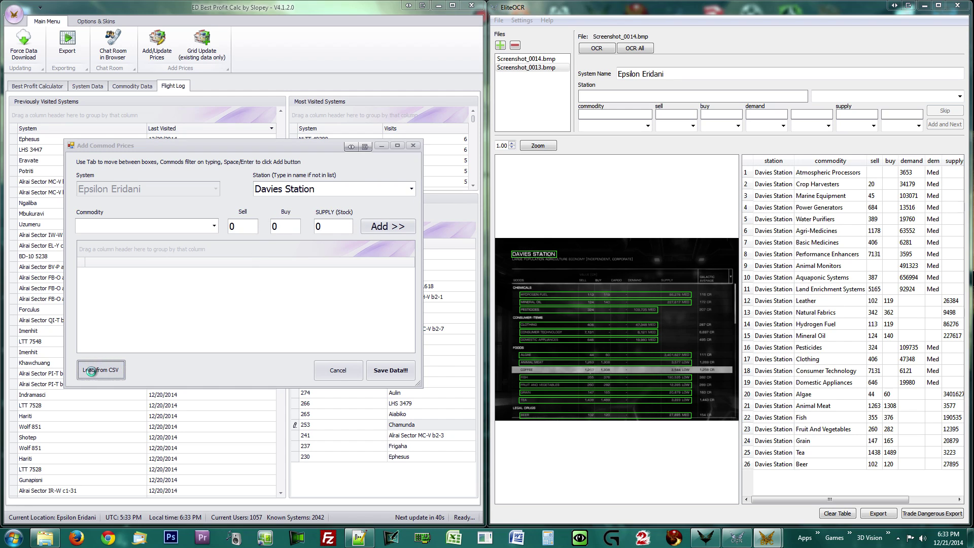
click(185, 184)
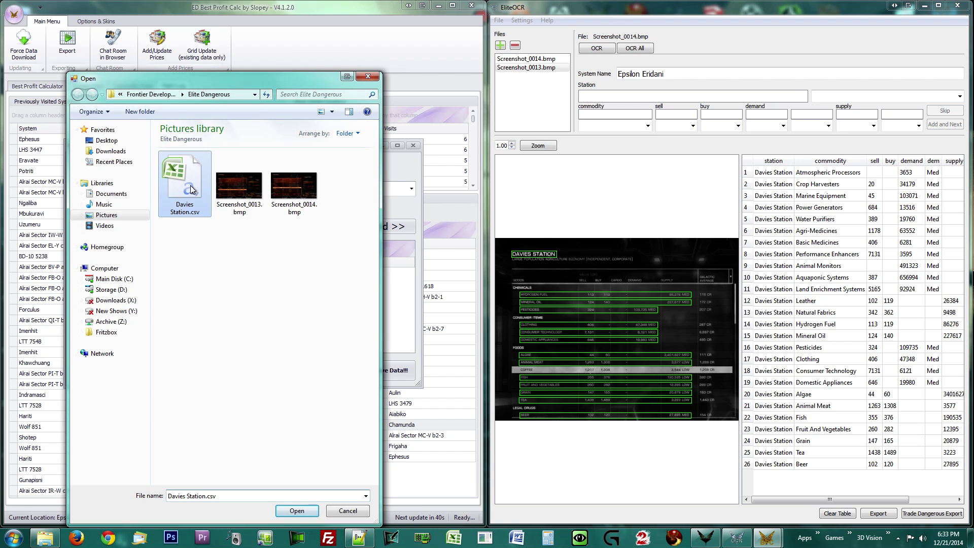
click(308, 515)
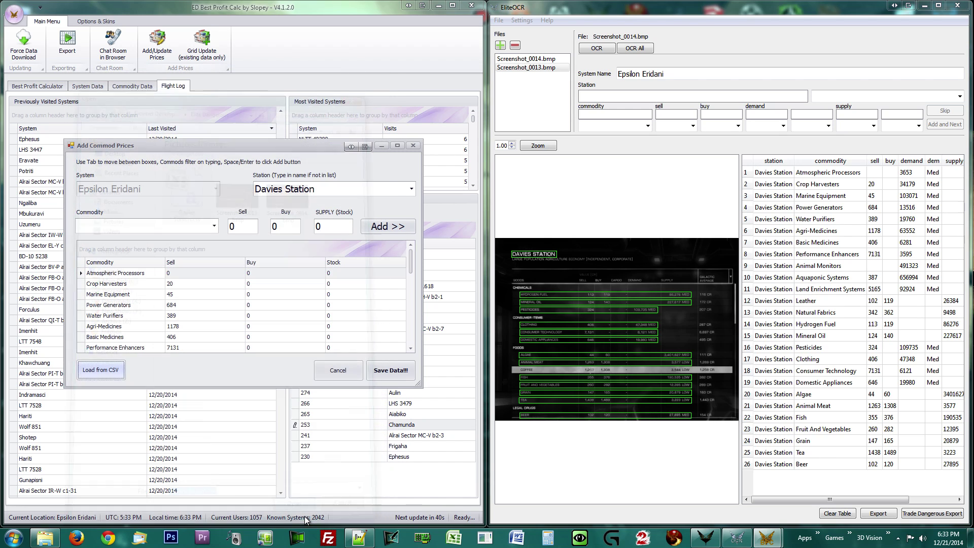
scroll(364, 302, down, 6)
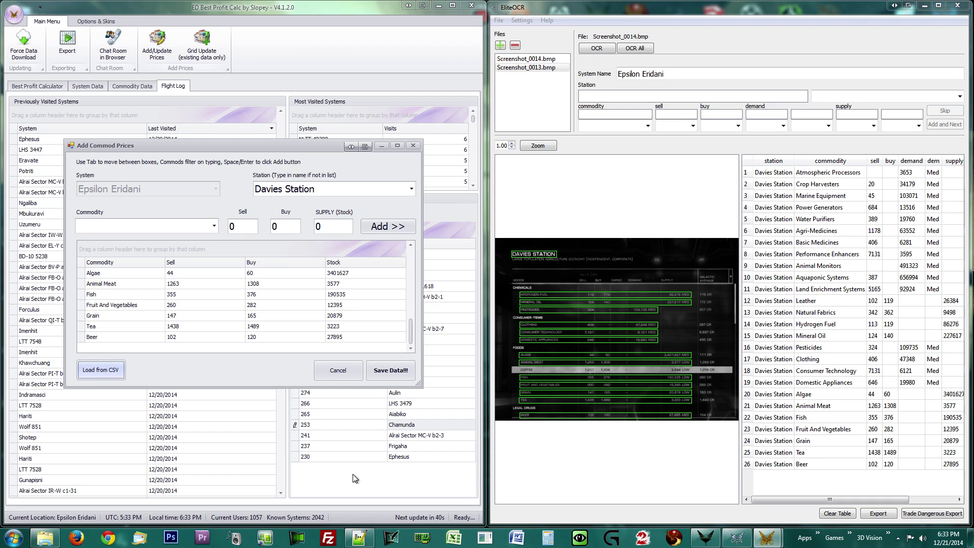
click(391, 371)
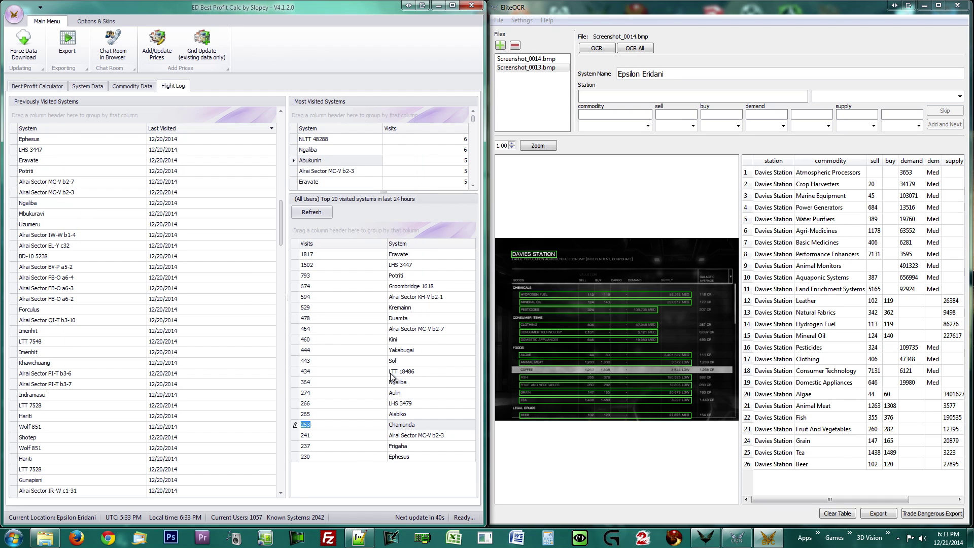